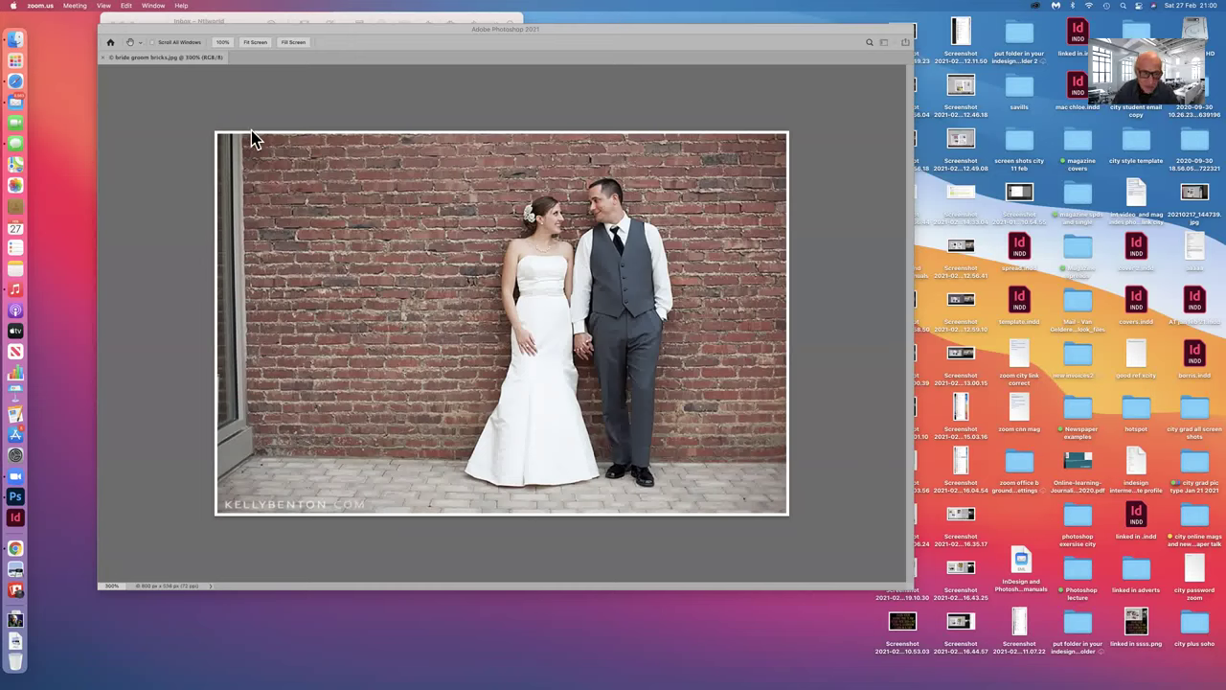
- Bring Photoshop to the front and select the Clone Stamp tool from the stamp flyout
left_click(263, 109)
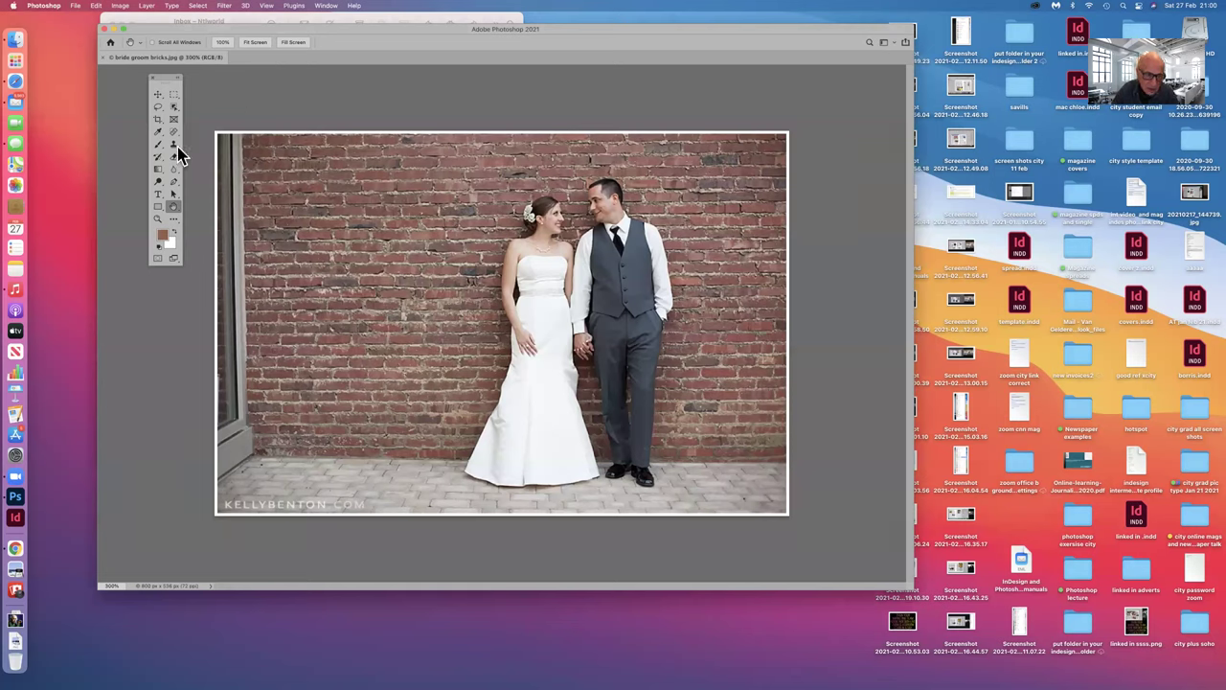
left_click(176, 146)
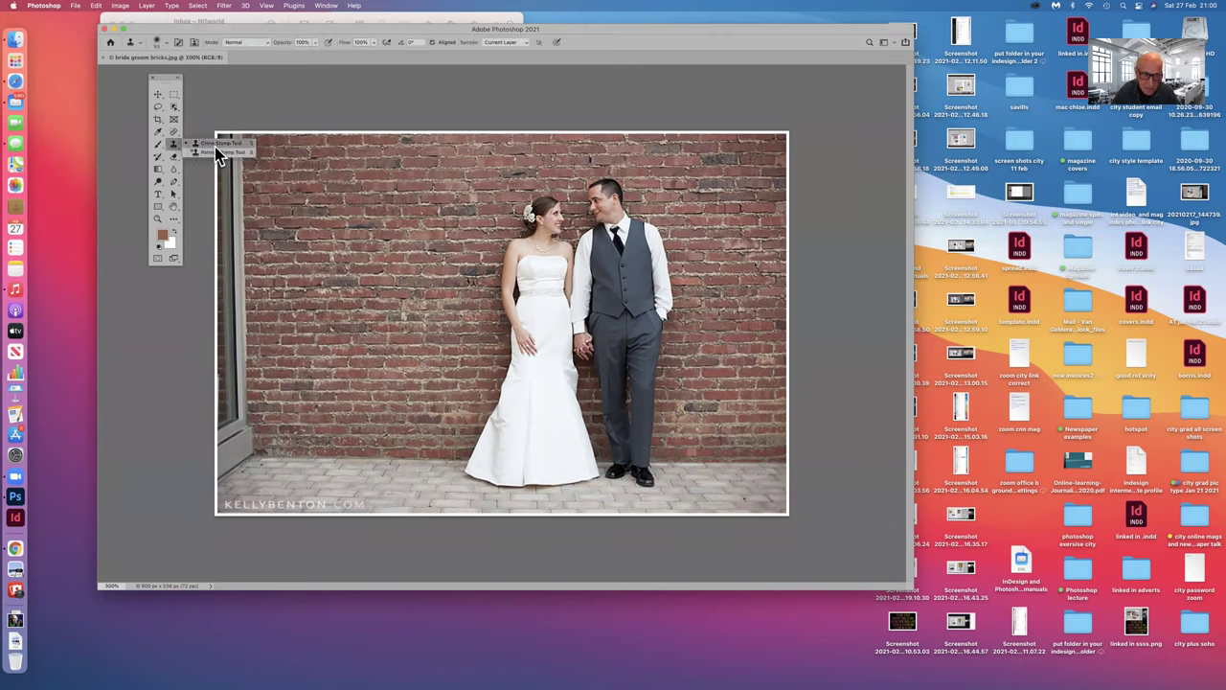
left_click(219, 144)
- Set a 35 px Clone Stamp brush, sample the brick wall, and paint over the groom's head and neck
left_click(164, 42)
left_click_drag(174, 72, 160, 73)
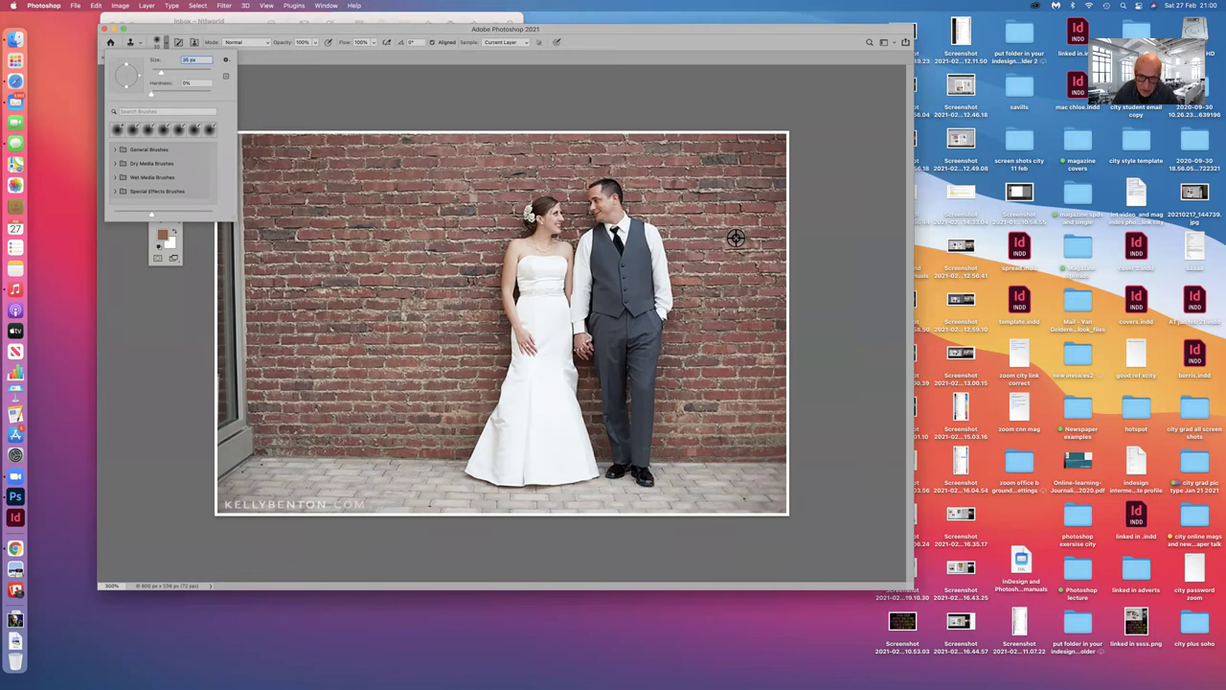
left_click(734, 238)
left_click(734, 237, "alt")
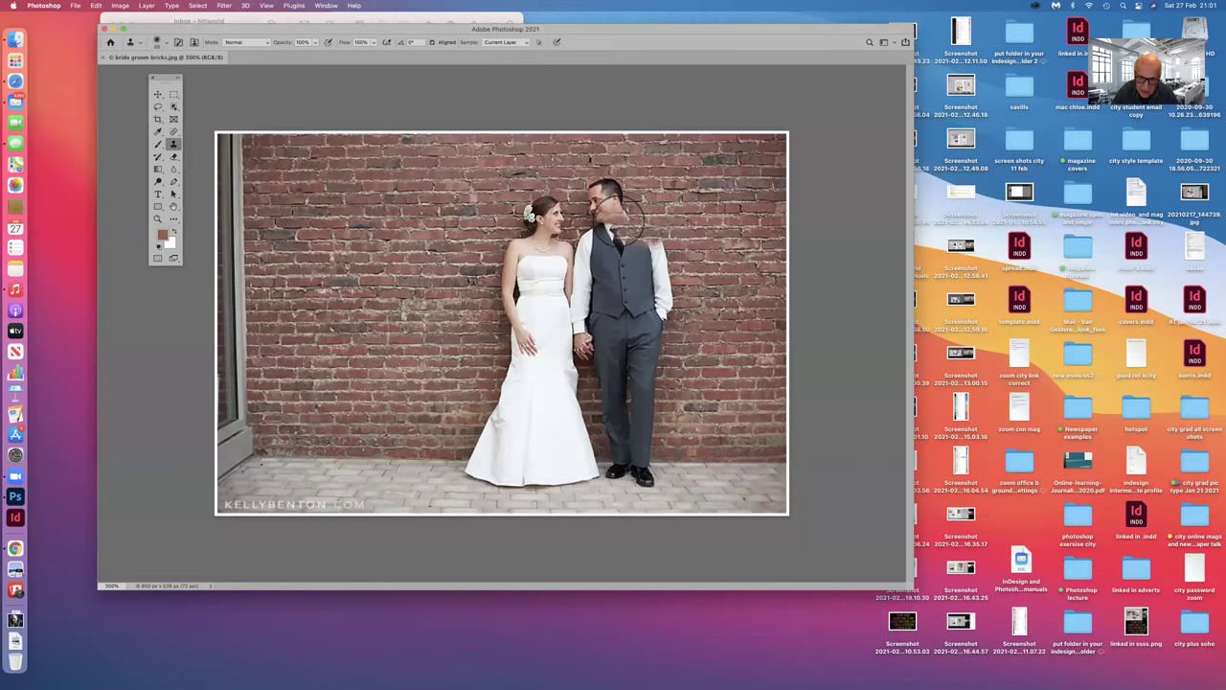
mouse_move(633, 219)
left_mouse_down()
mouse_move(596, 211)
mouse_move(634, 205)
mouse_move(594, 196)
mouse_move(628, 192)
mouse_move(589, 188)
mouse_move(637, 213)
left_mouse_up()
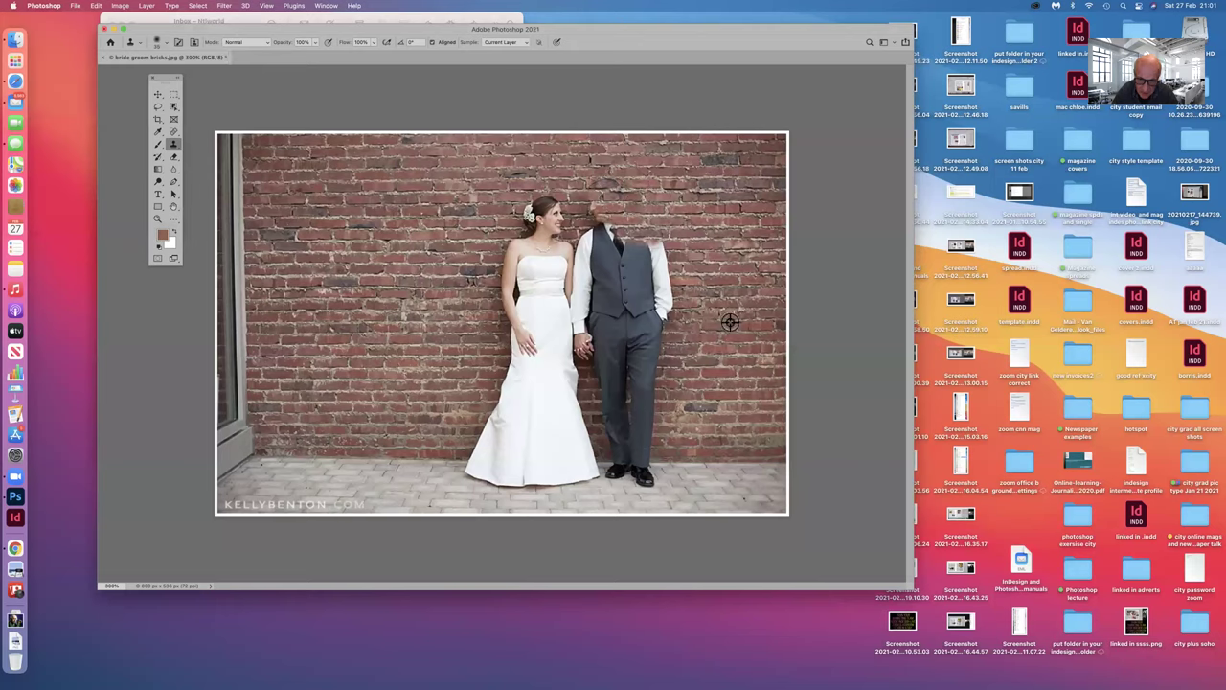
- Zoom out and clone brick over the groom's shirt sleeve, vest and upper body, resampling once
scroll(730, 322, "down", 3)
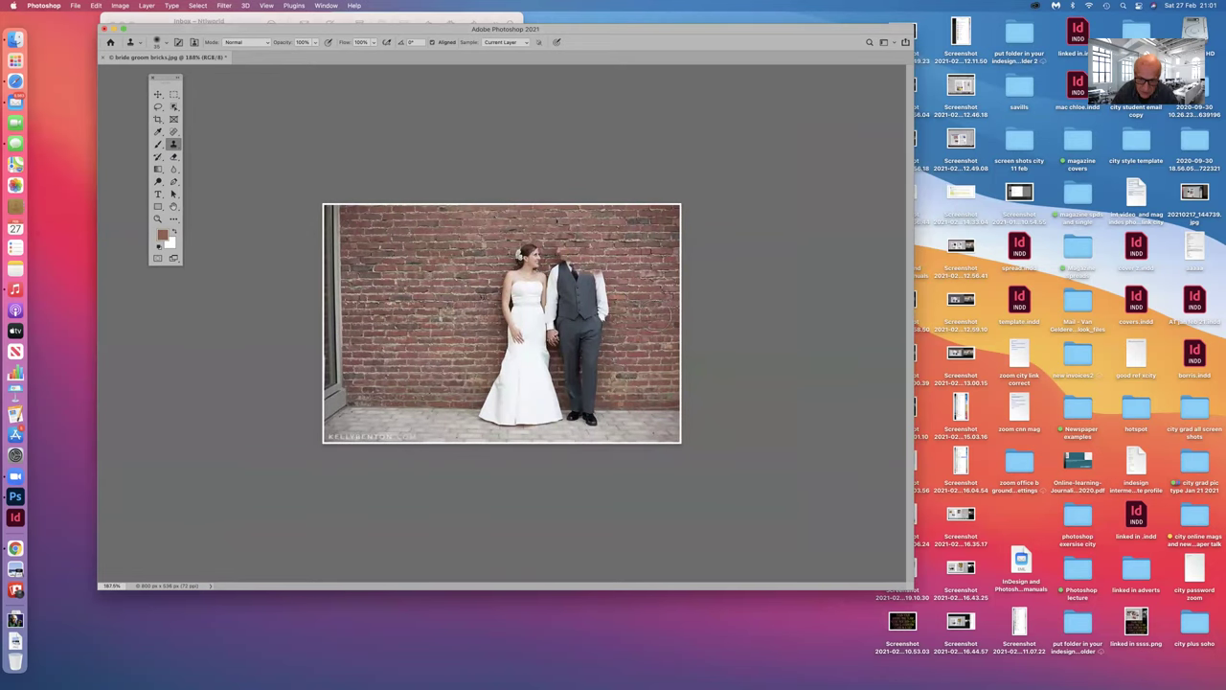
left_click_drag(603, 308, 577, 309)
mouse_move(609, 290)
left_mouse_down()
mouse_move(575, 297)
mouse_move(611, 298)
mouse_move(575, 276)
mouse_move(584, 271)
left_mouse_up()
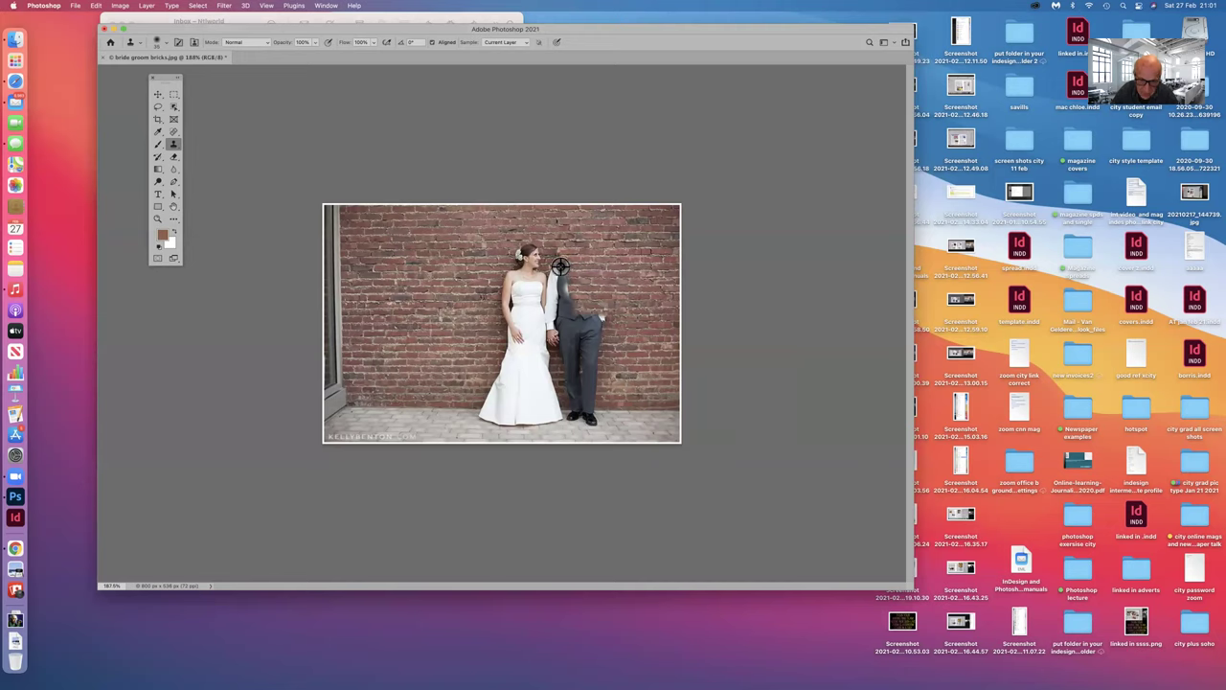
left_click(628, 267, "alt")
mouse_move(563, 270)
left_mouse_down()
mouse_move(560, 261)
mouse_move(550, 278)
left_mouse_up()
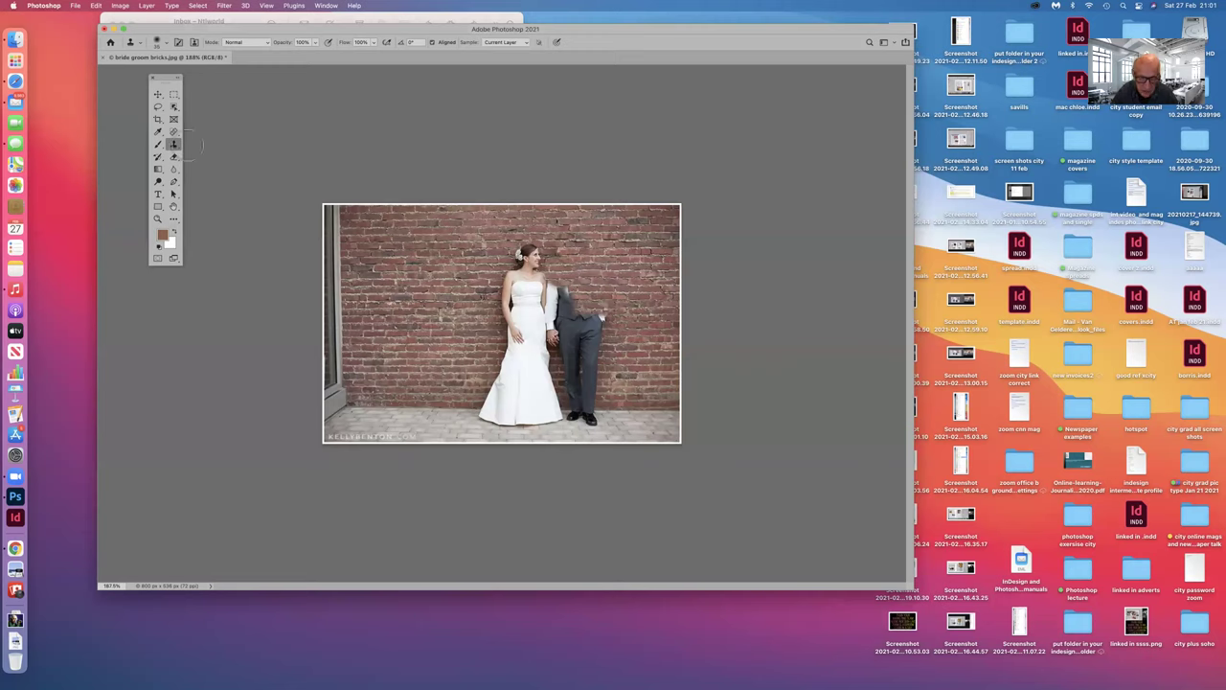
- Open the group photo 534763_dbcff…large.jpg from the chloe folder as a new document
left_click(76, 6)
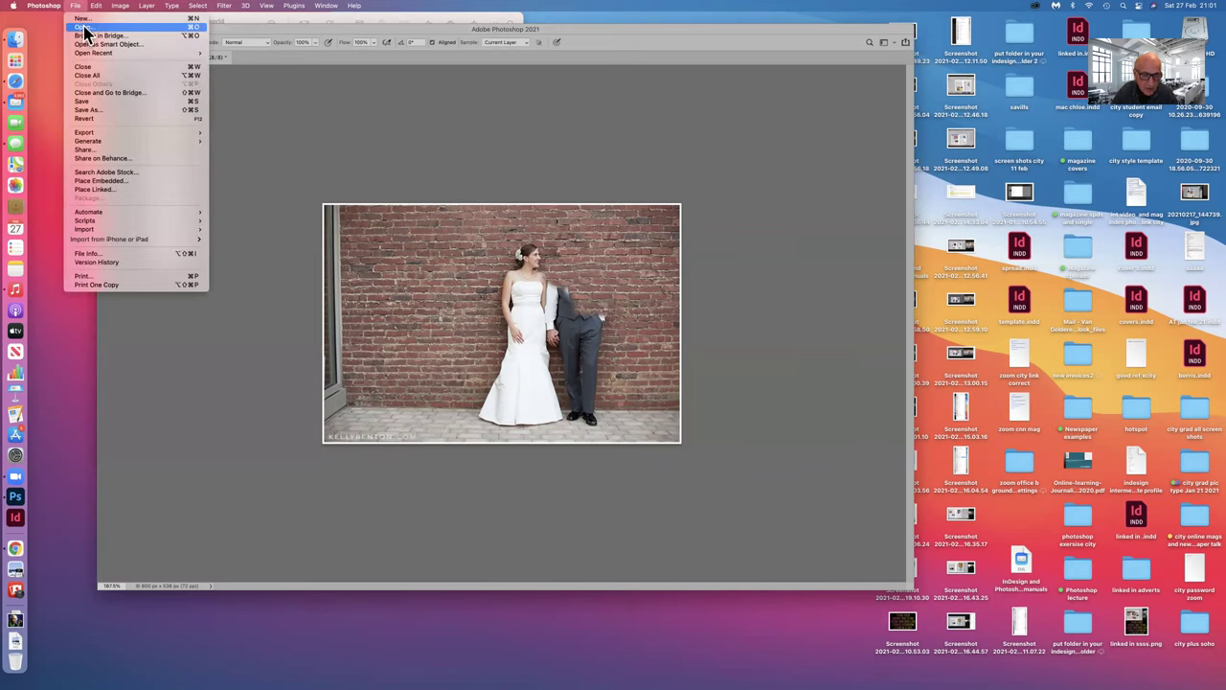
left_click(86, 29)
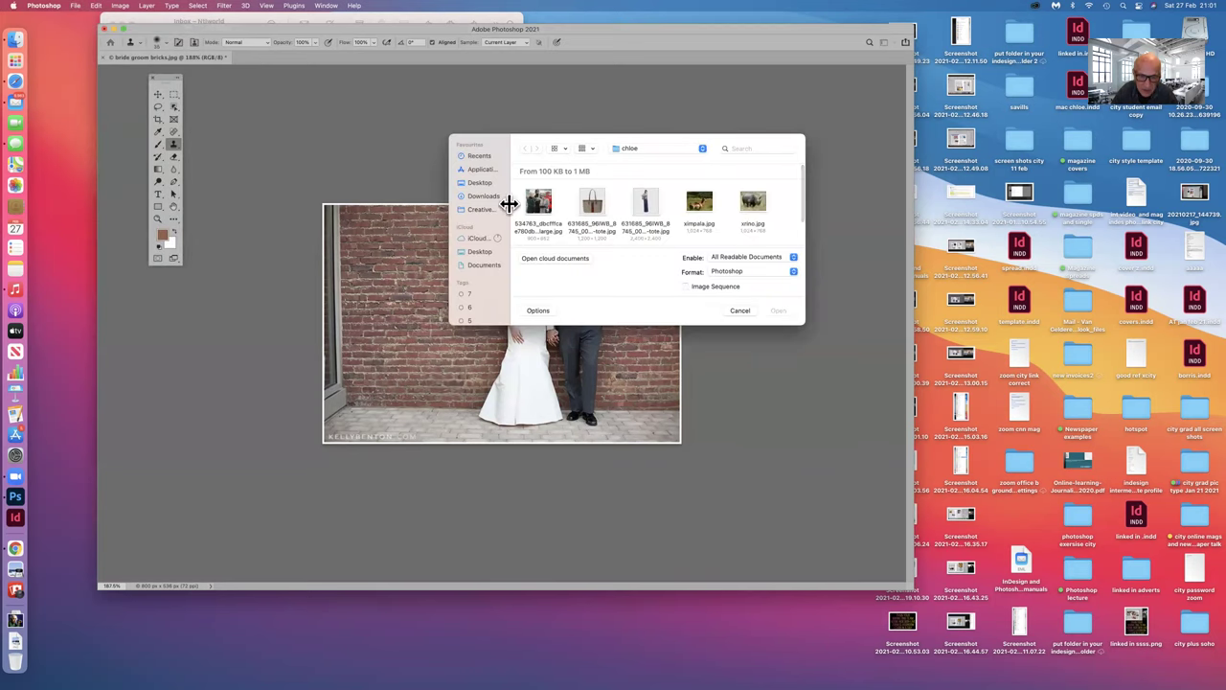
left_click(531, 211)
double_click(532, 211)
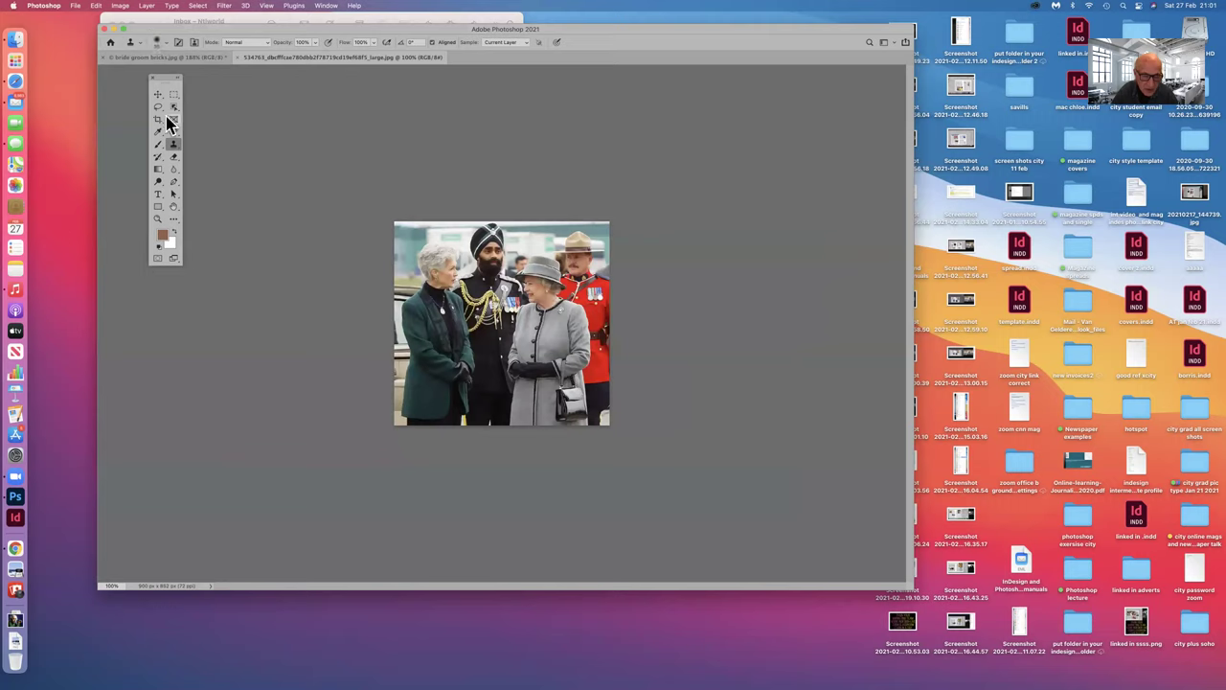
- Outline the white-haired woman in the green coat with the Polygonal Lasso and close the selection
mouse_move(161, 109)
left_mouse_down()
mouse_move(194, 126)
mouse_move(198, 107)
left_mouse_up()
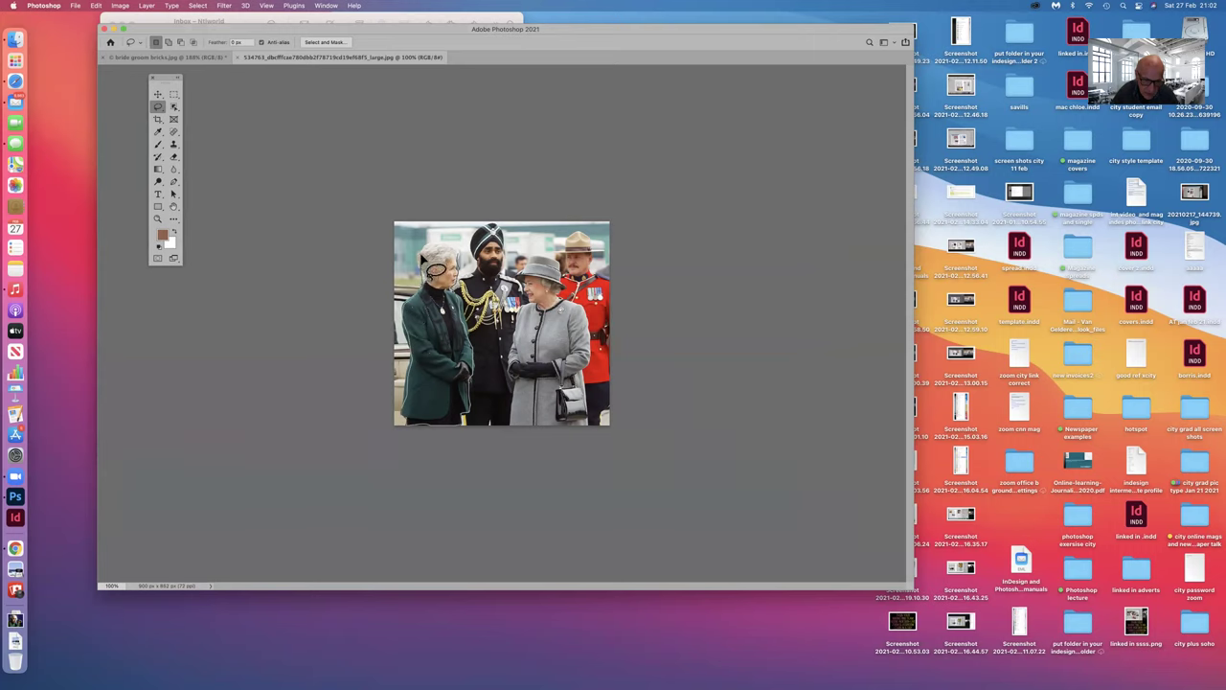
double_click(467, 267)
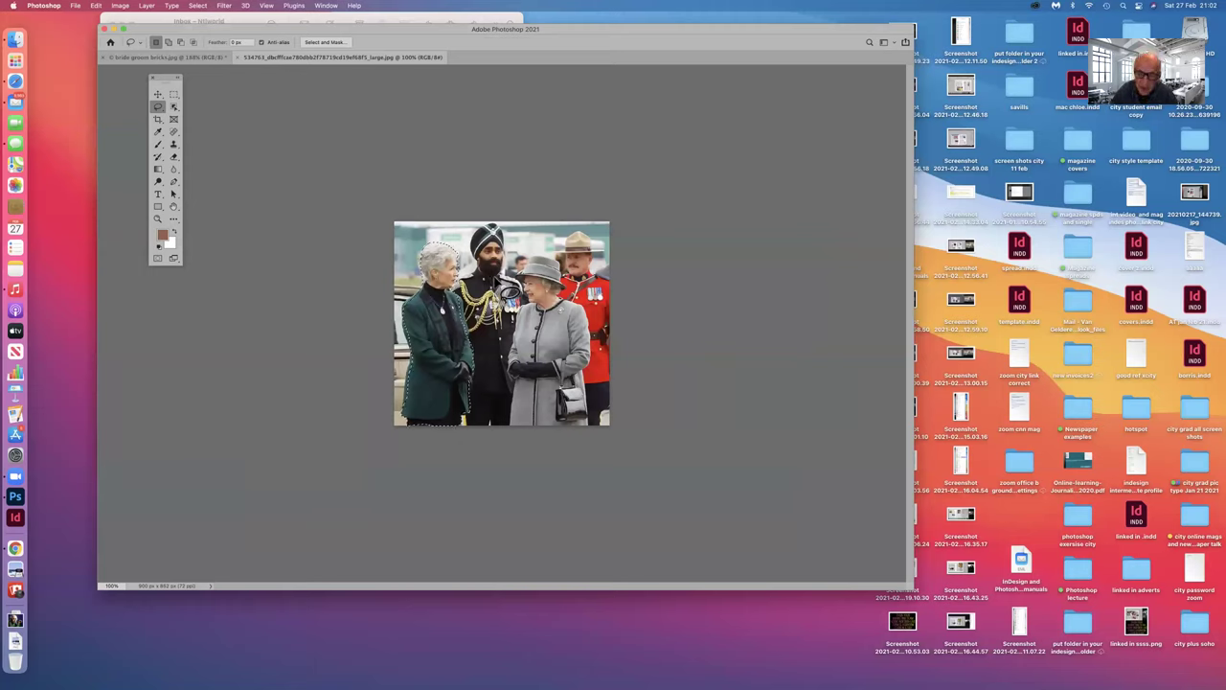
- Show the Layers panel and move it nearer the image
left_click(328, 6)
left_click(349, 202)
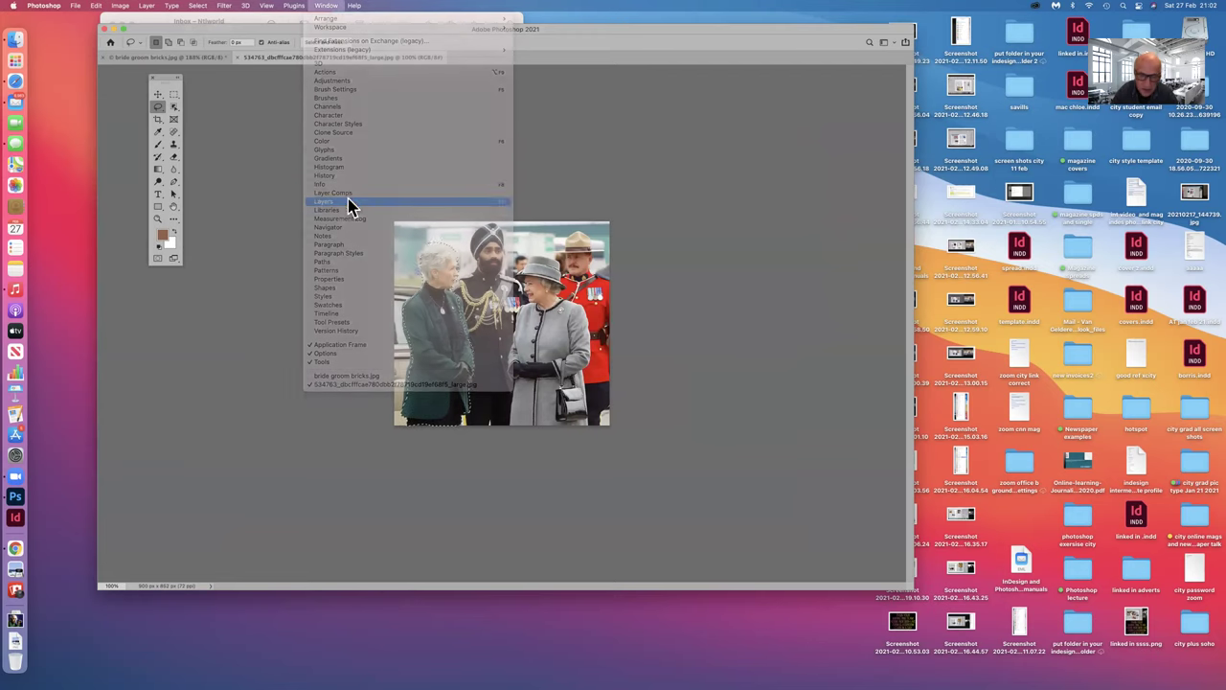
left_click_drag(970, 192, 753, 128)
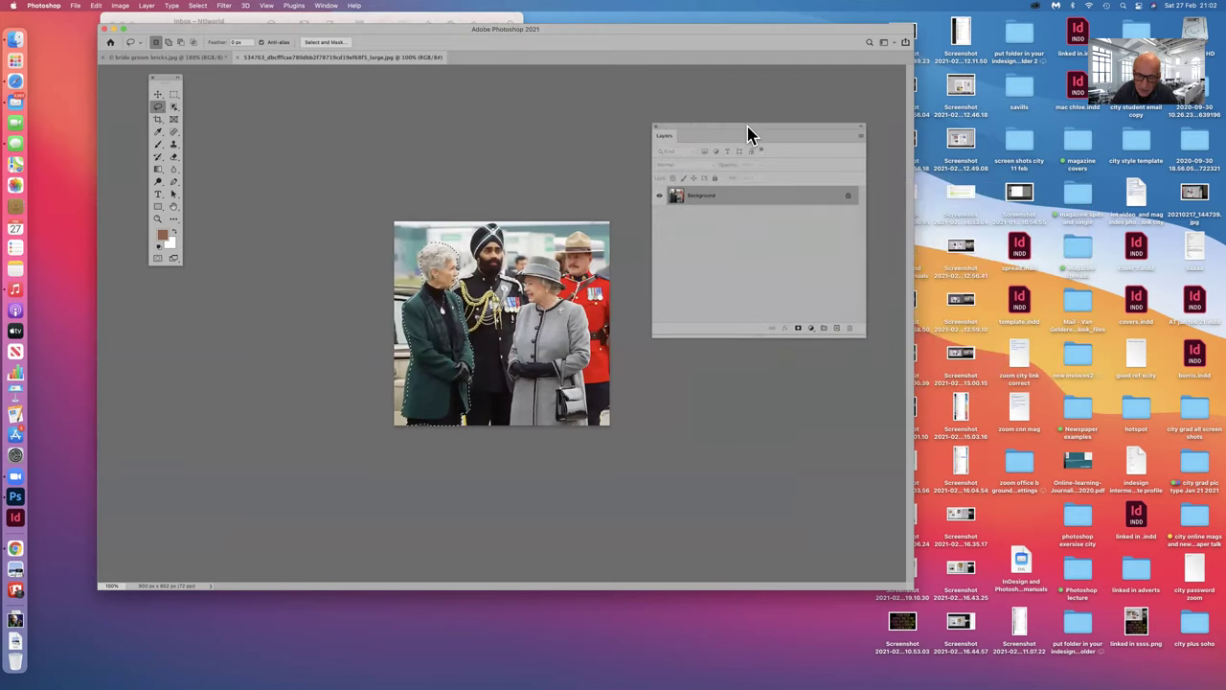
- Paste the selected woman into bride groom bricks.jpg as Layer 1, toggling its visibility off and on
left_click(186, 60)
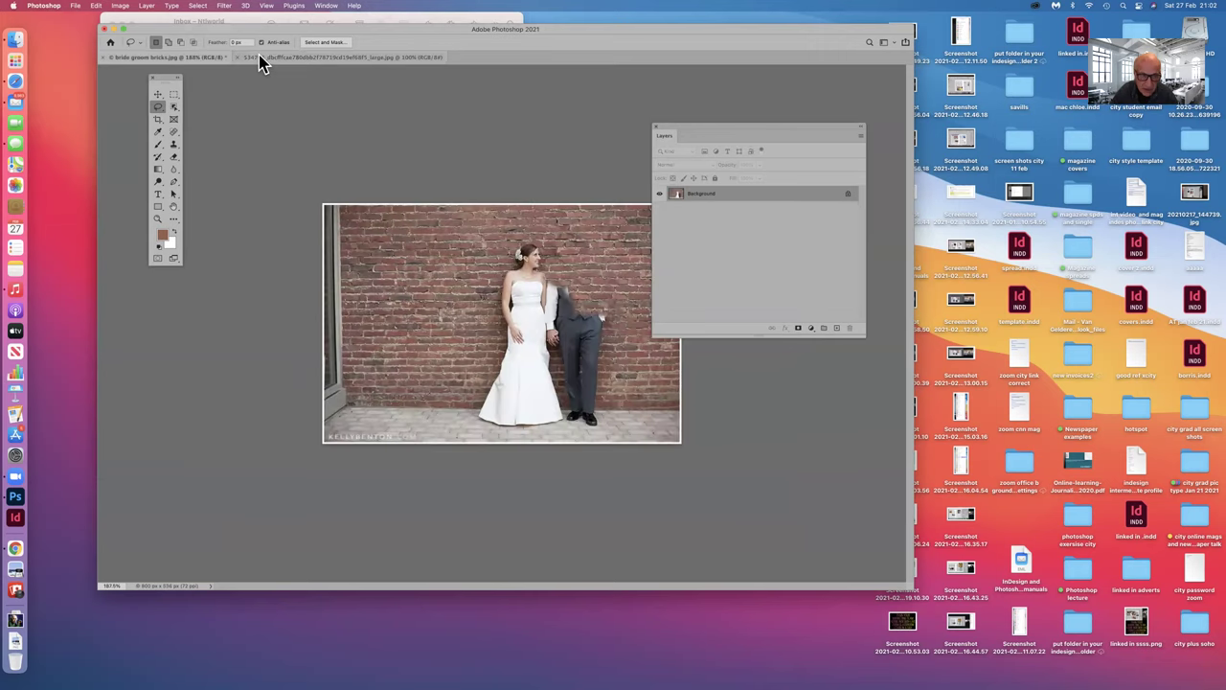
left_click(260, 57)
left_click(217, 61)
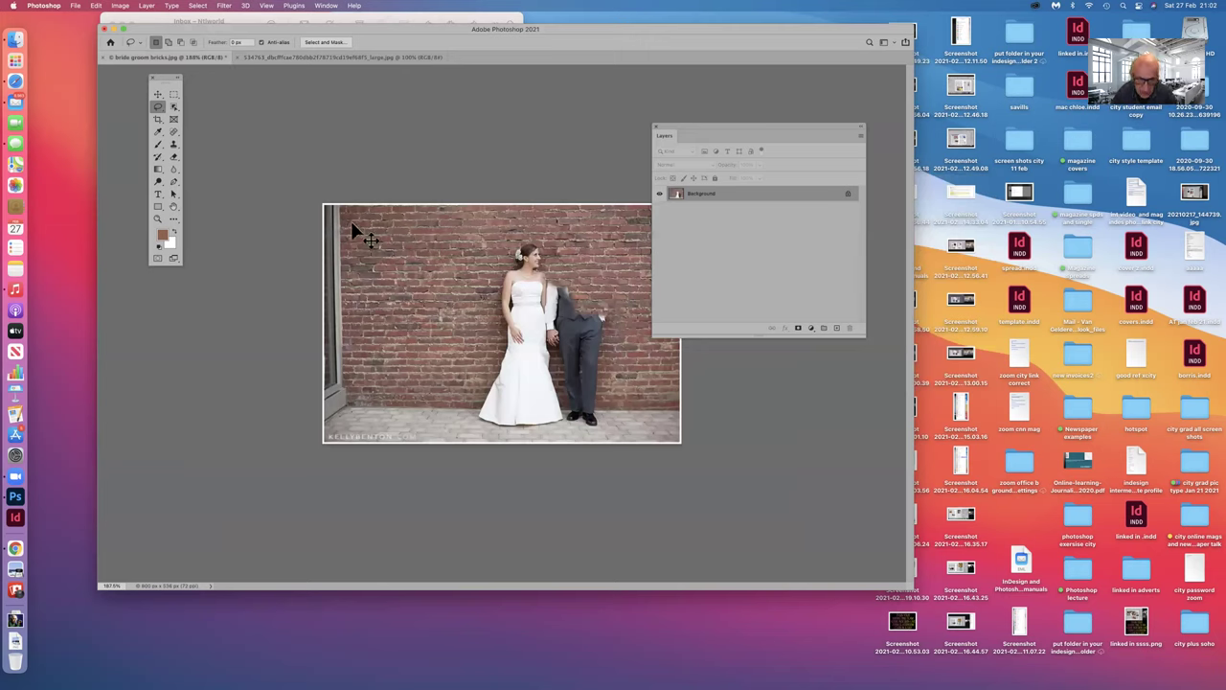
key("super+v")
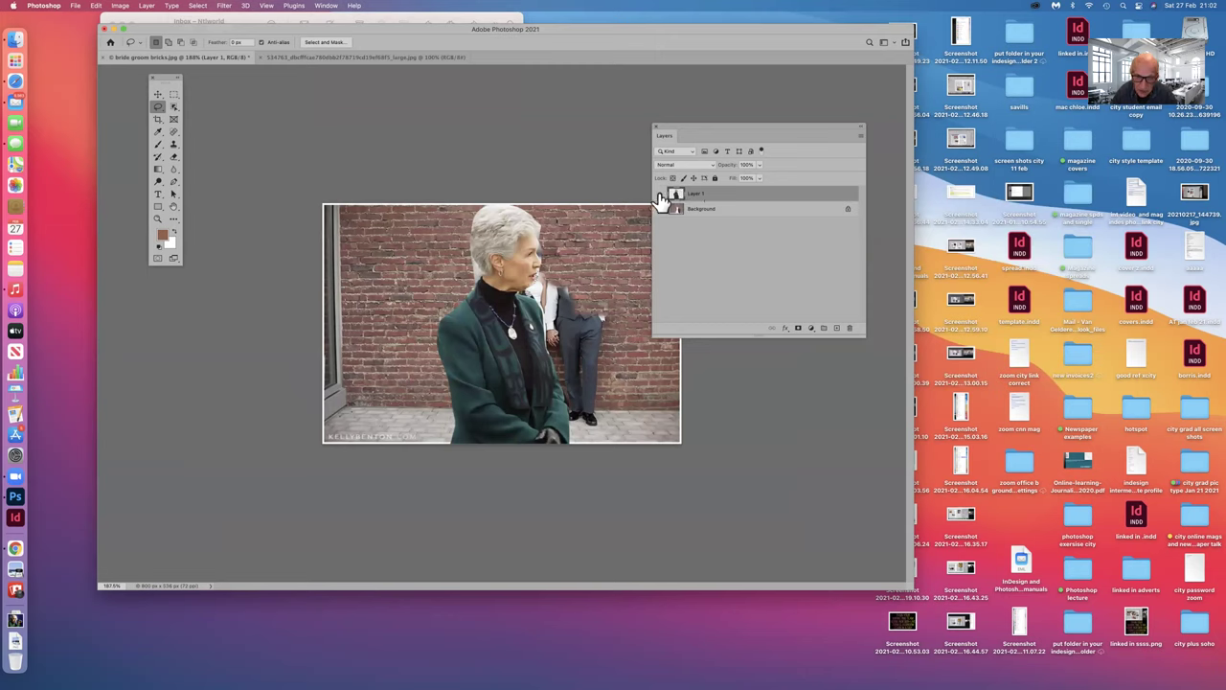
left_click(659, 194)
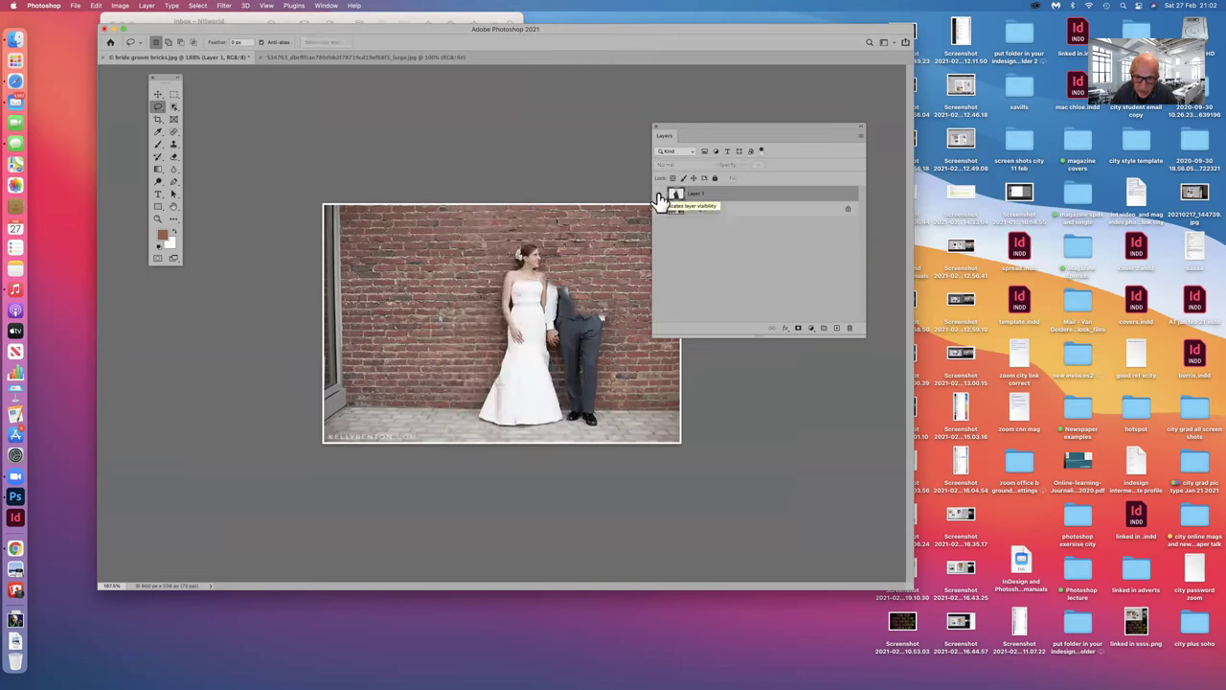
left_click(659, 194)
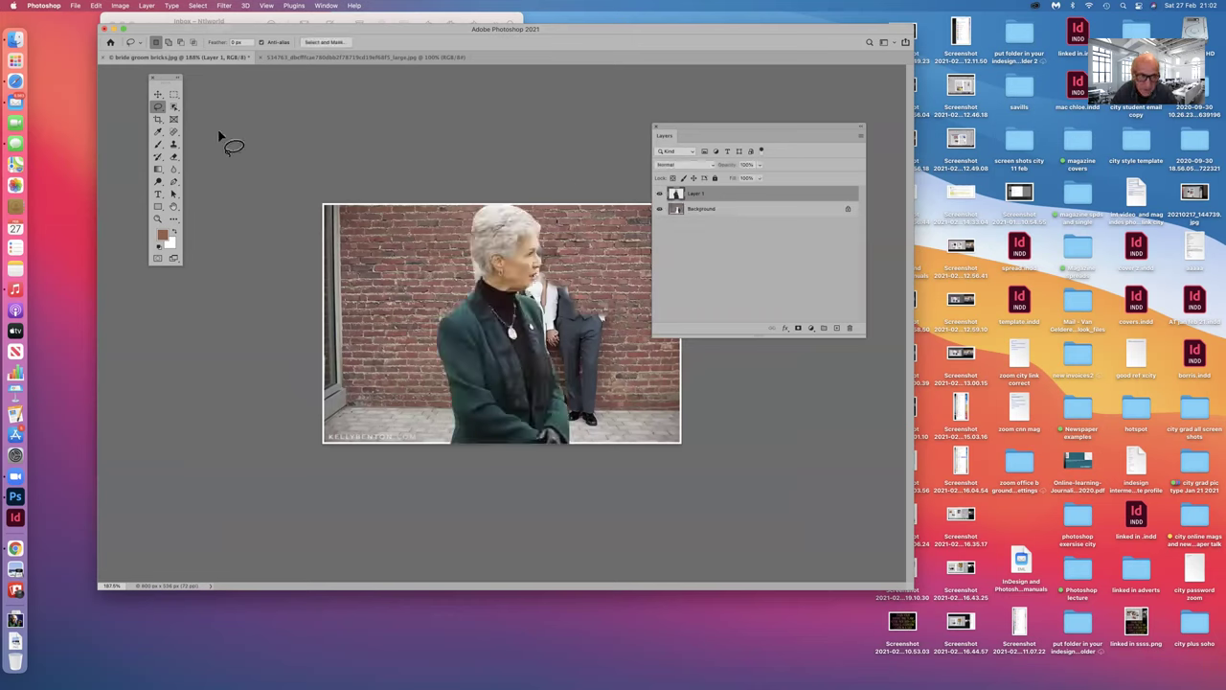
- Drag the pasted woman on Layer 1 to the left side of the wedding photo
left_click(158, 94)
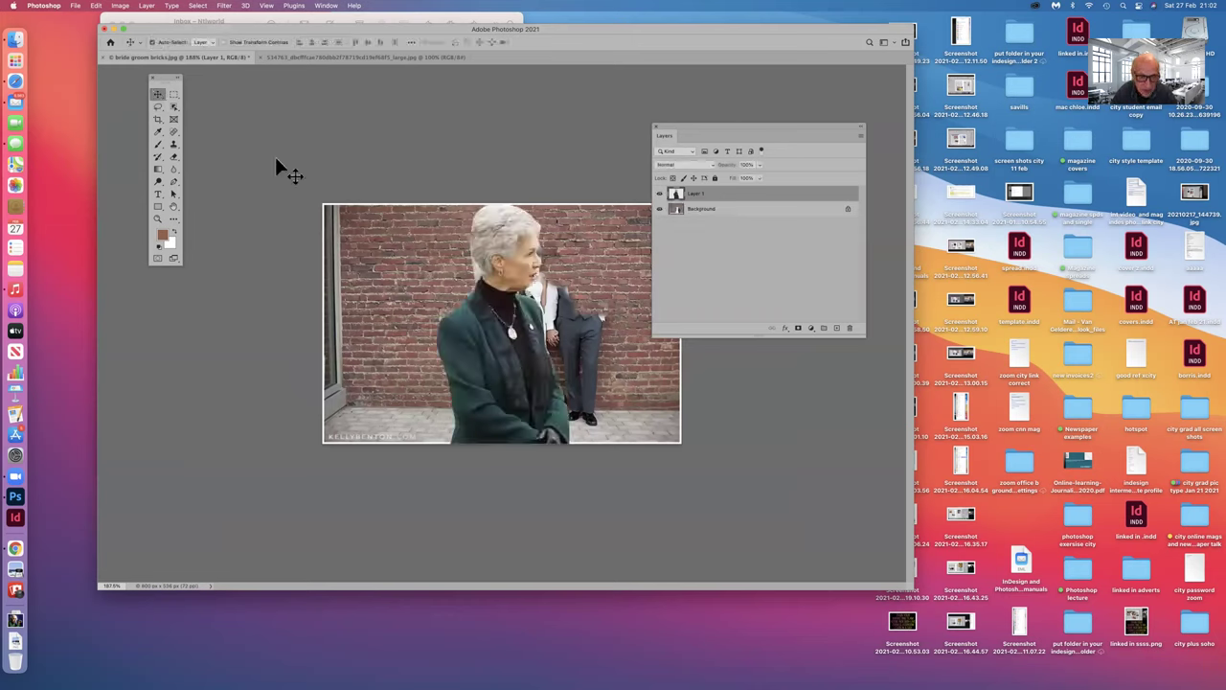
left_click_drag(494, 268, 403, 264)
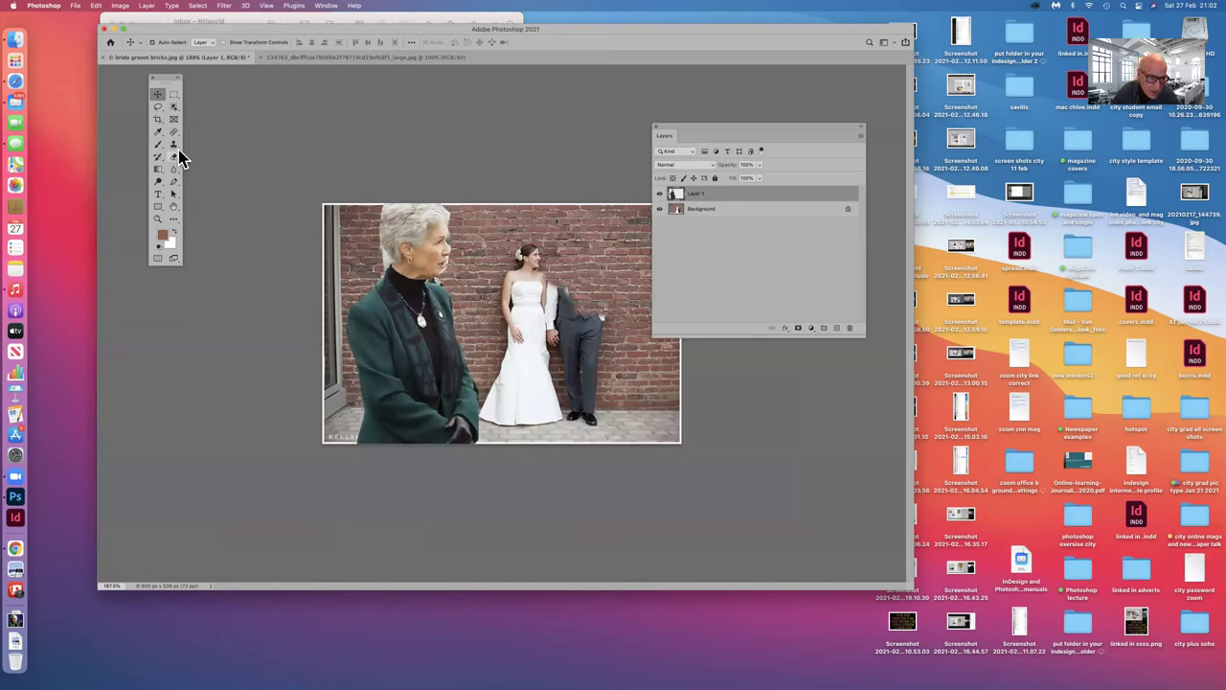
left_click(177, 157)
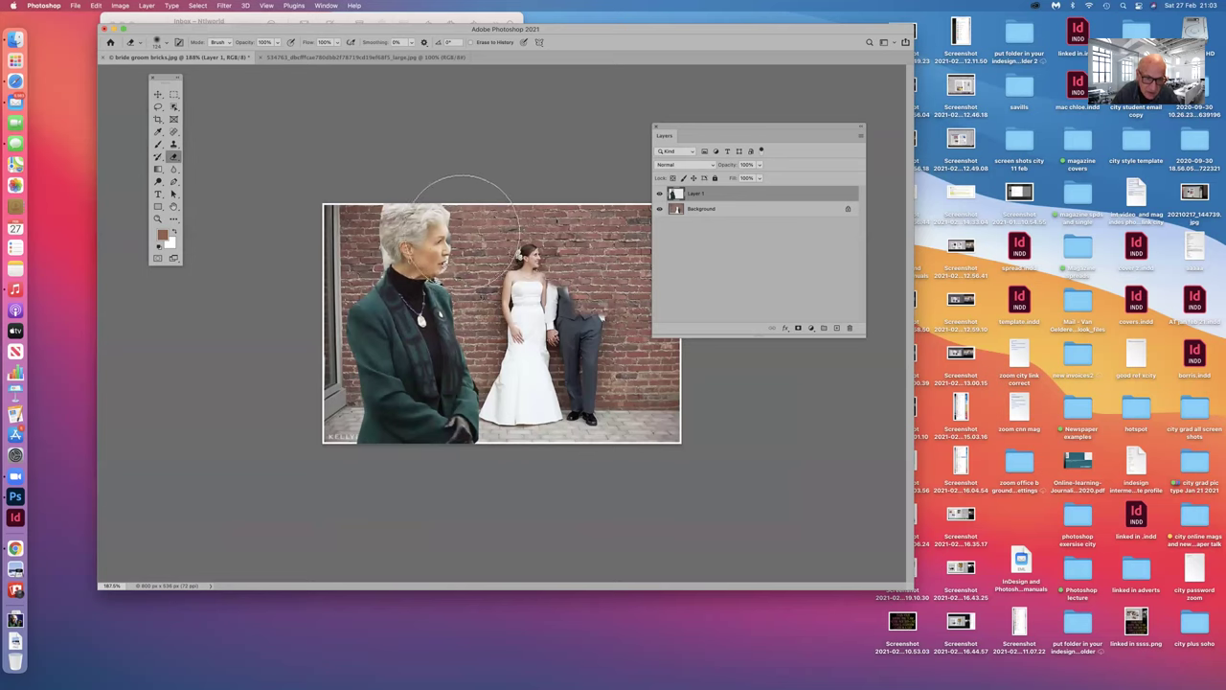
- Set the Eraser brush size to 20 px in the Brush Preset picker
left_click(168, 45)
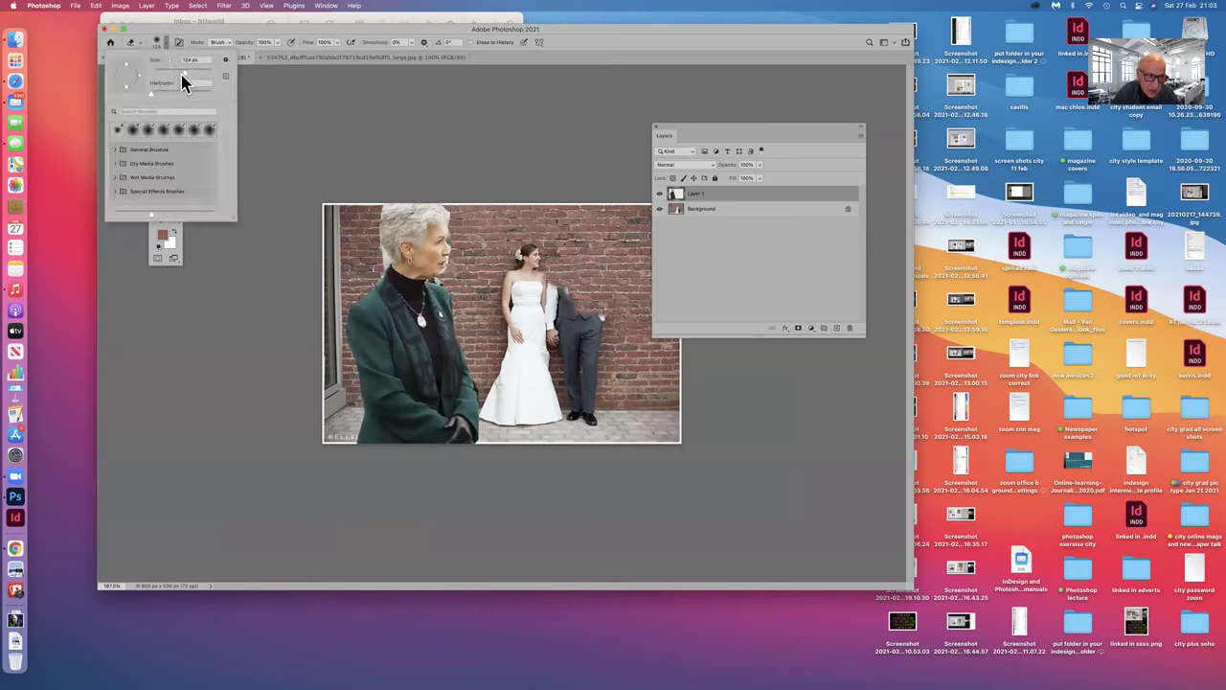
left_click_drag(173, 73, 162, 75)
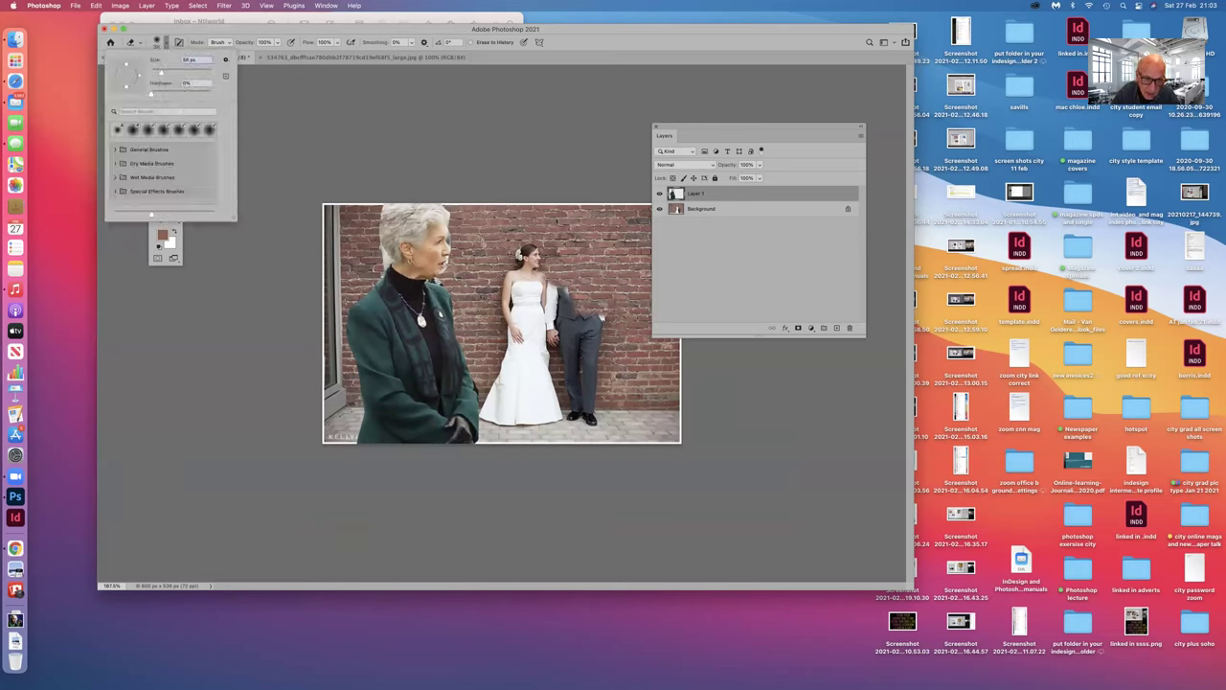
left_click(449, 245)
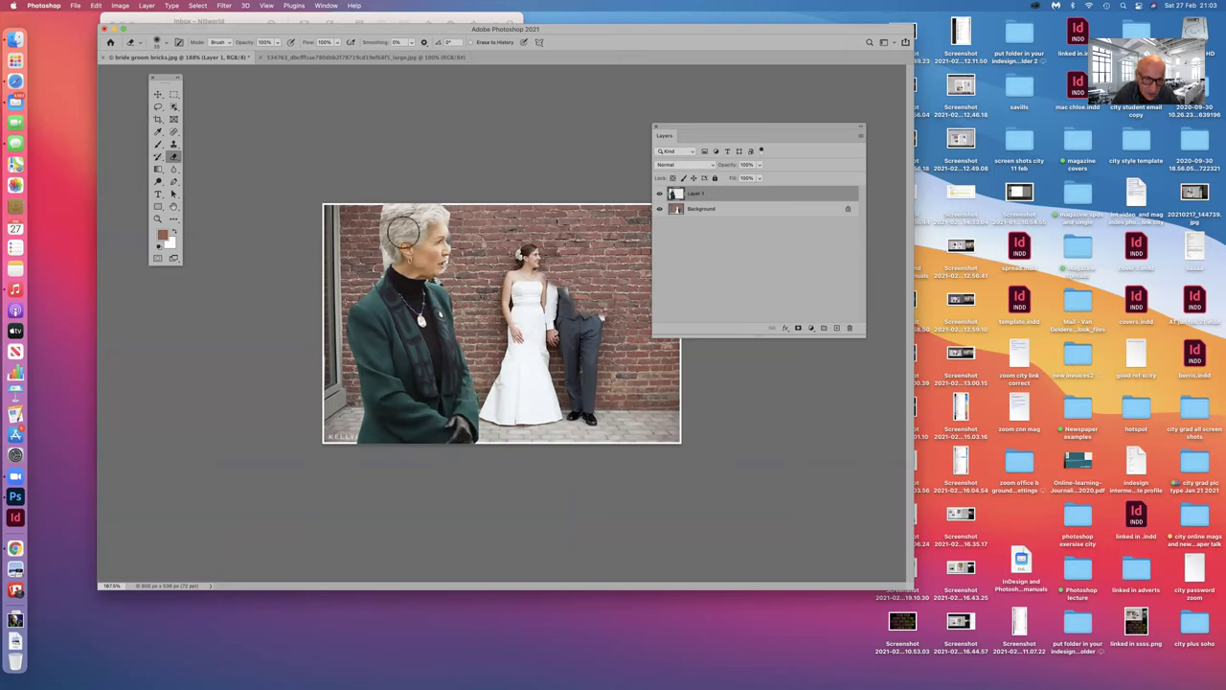
left_click(165, 43)
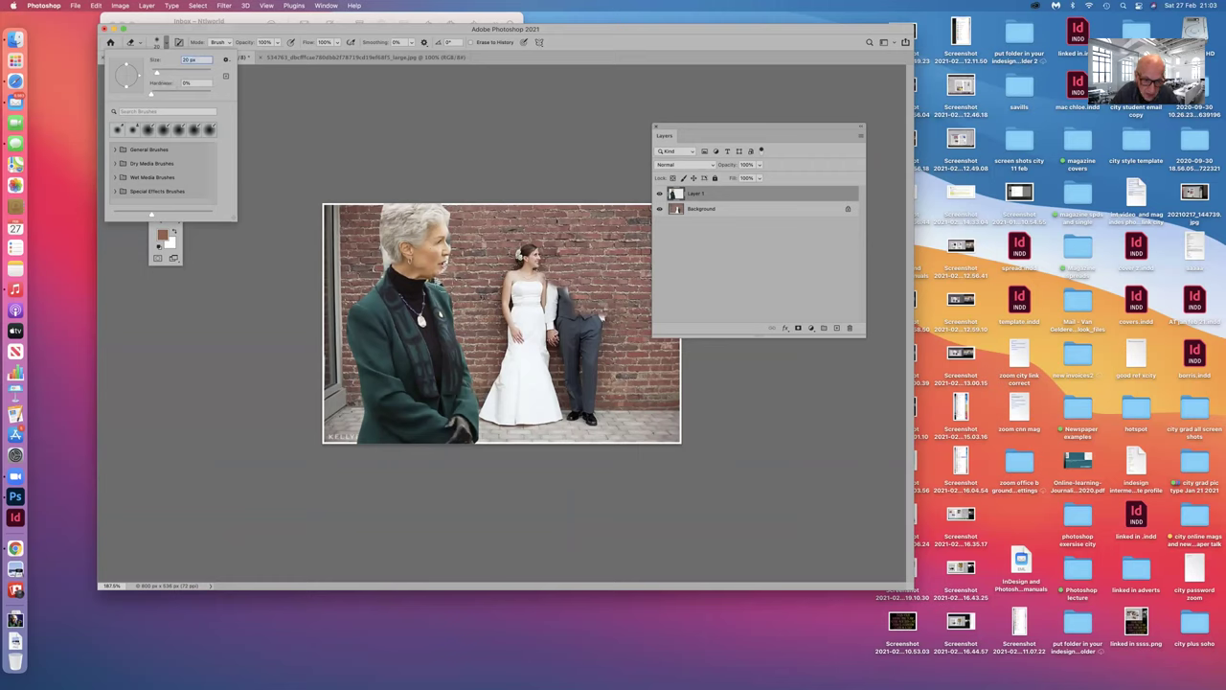
key("Escape")
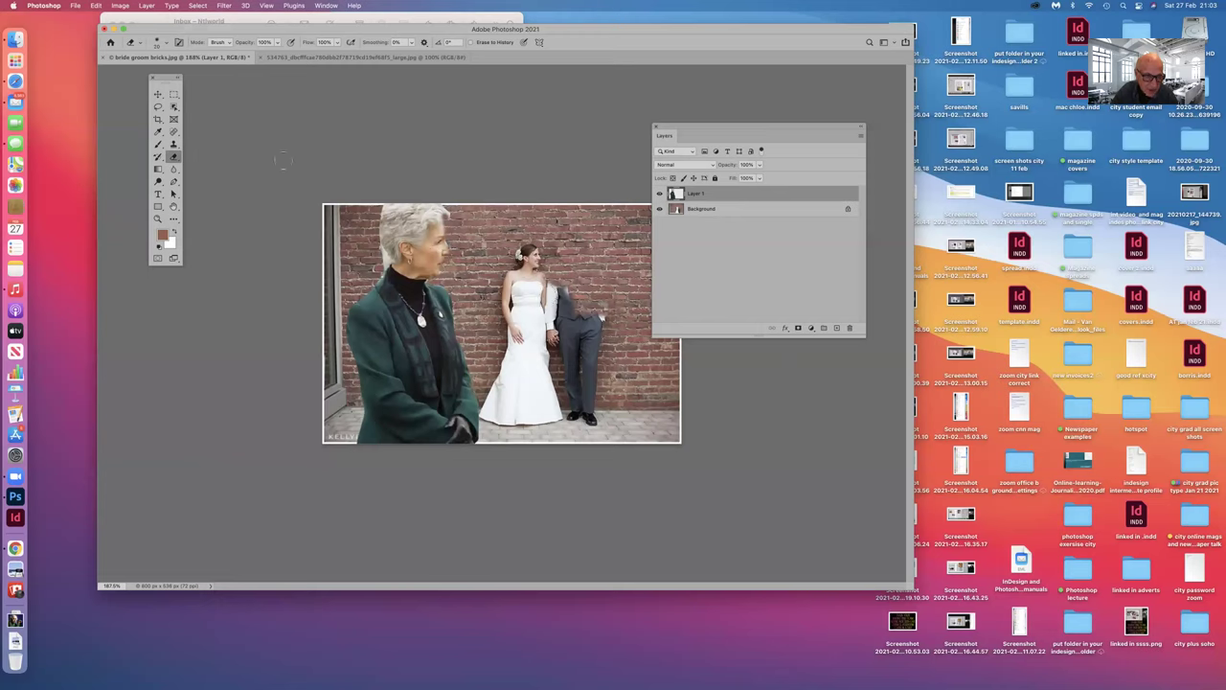
- Flip Layer 1 horizontally with Edit > Transform > Flip Horizontal
left_click(97, 6)
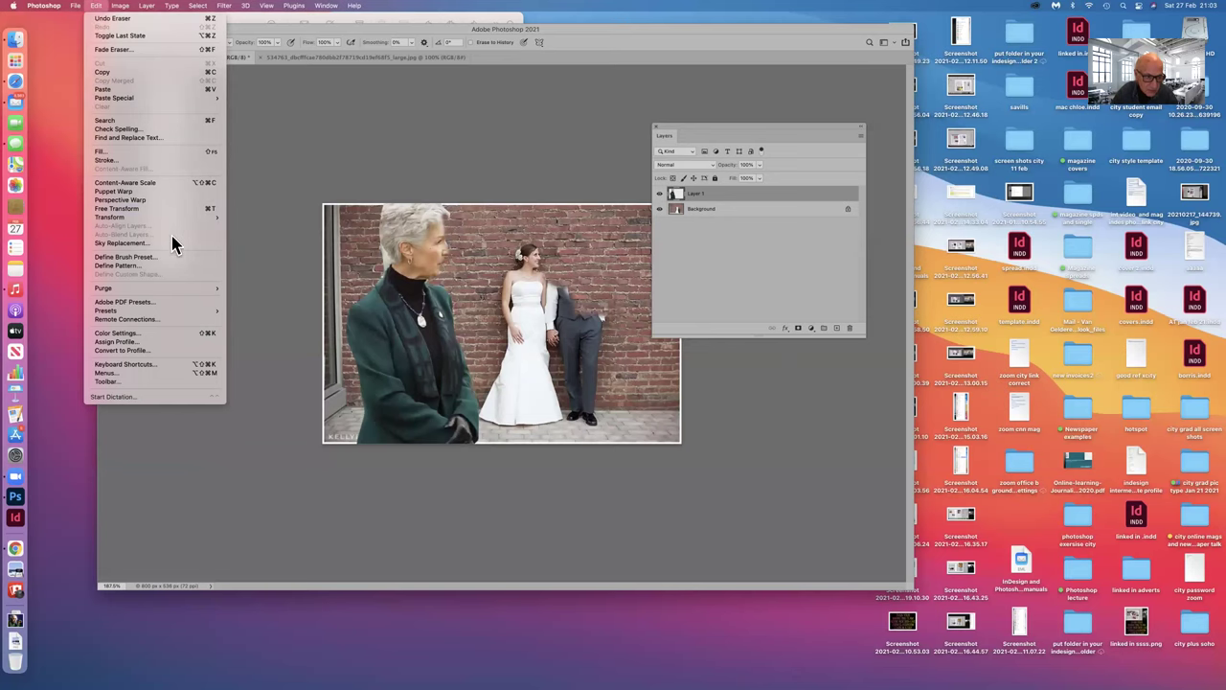
mouse_move(173, 223)
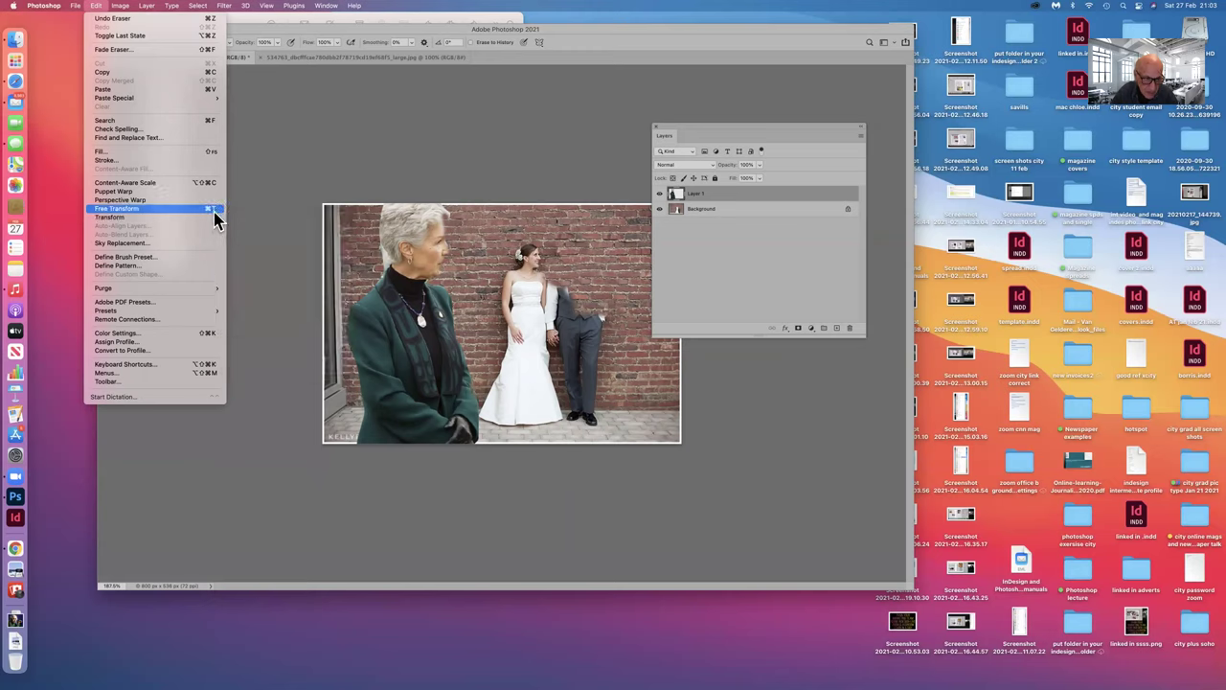
mouse_move(213, 218)
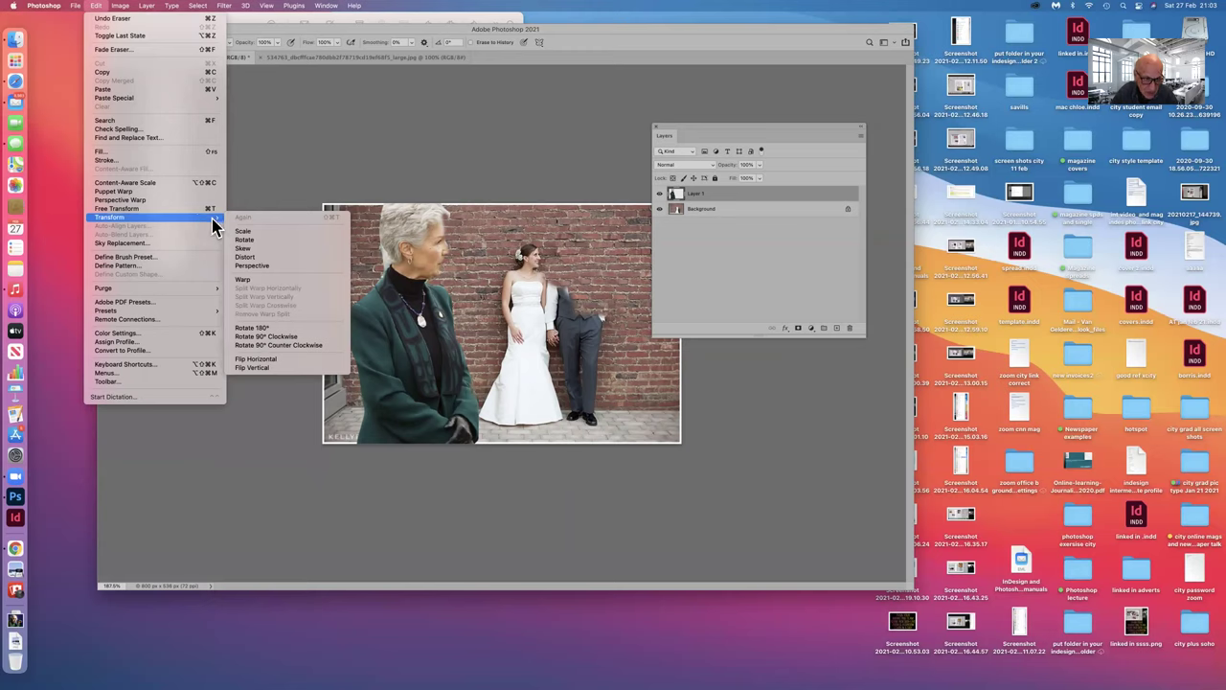
left_click(300, 360)
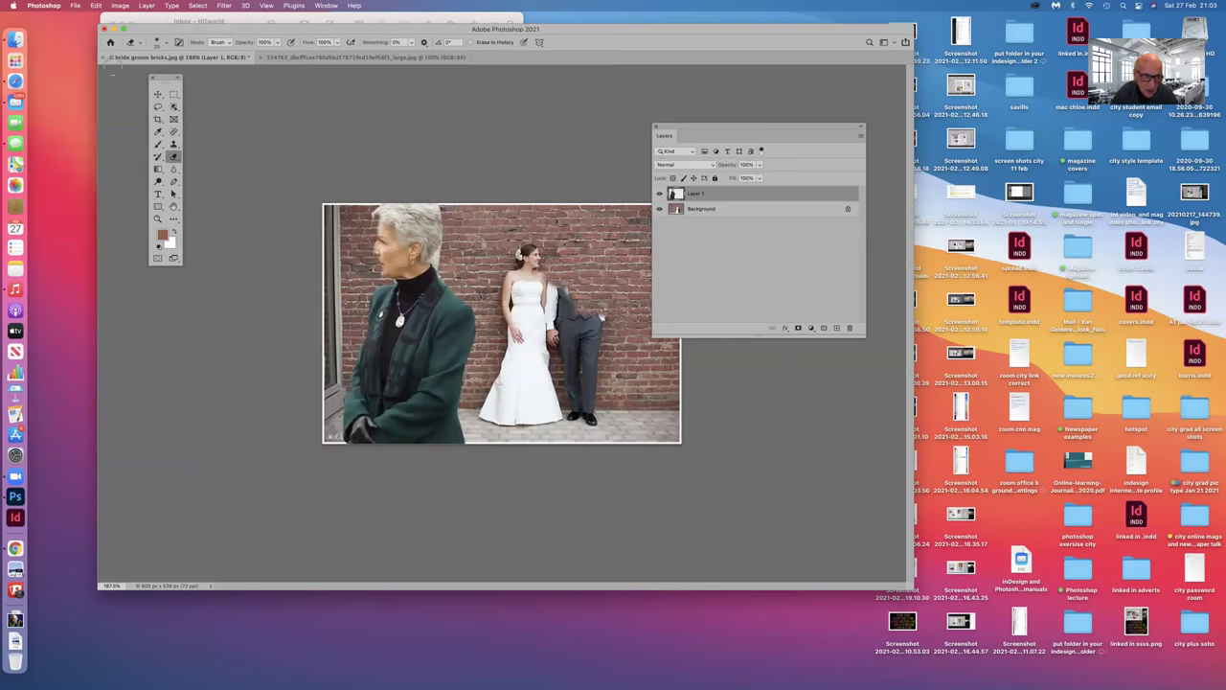
- Scale the woman's layer down with Edit > Transform > Scale, shift it up-right, and apply
left_click(96, 6)
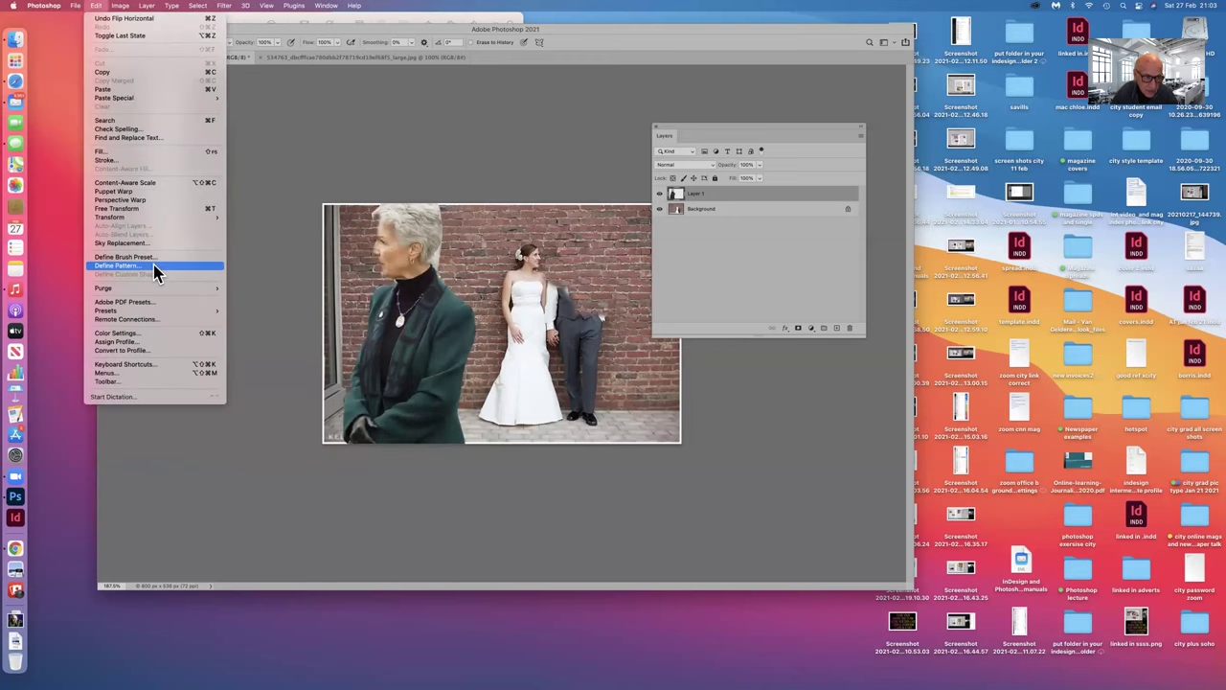
mouse_move(153, 219)
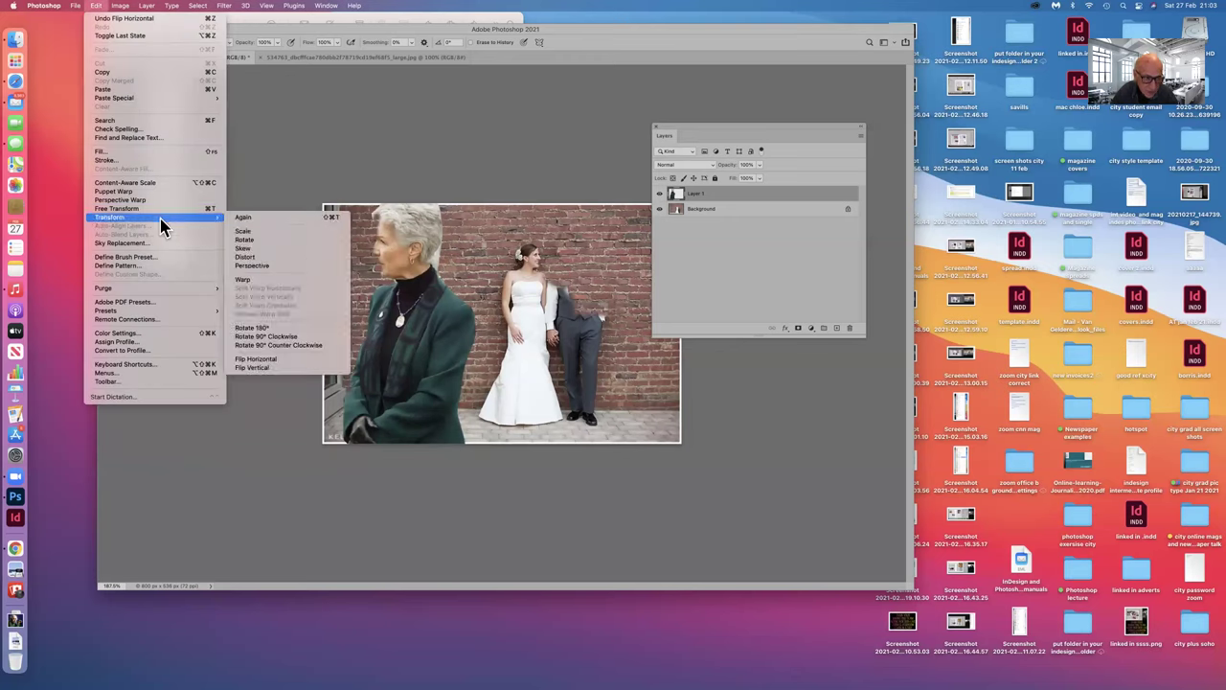
left_click(267, 242)
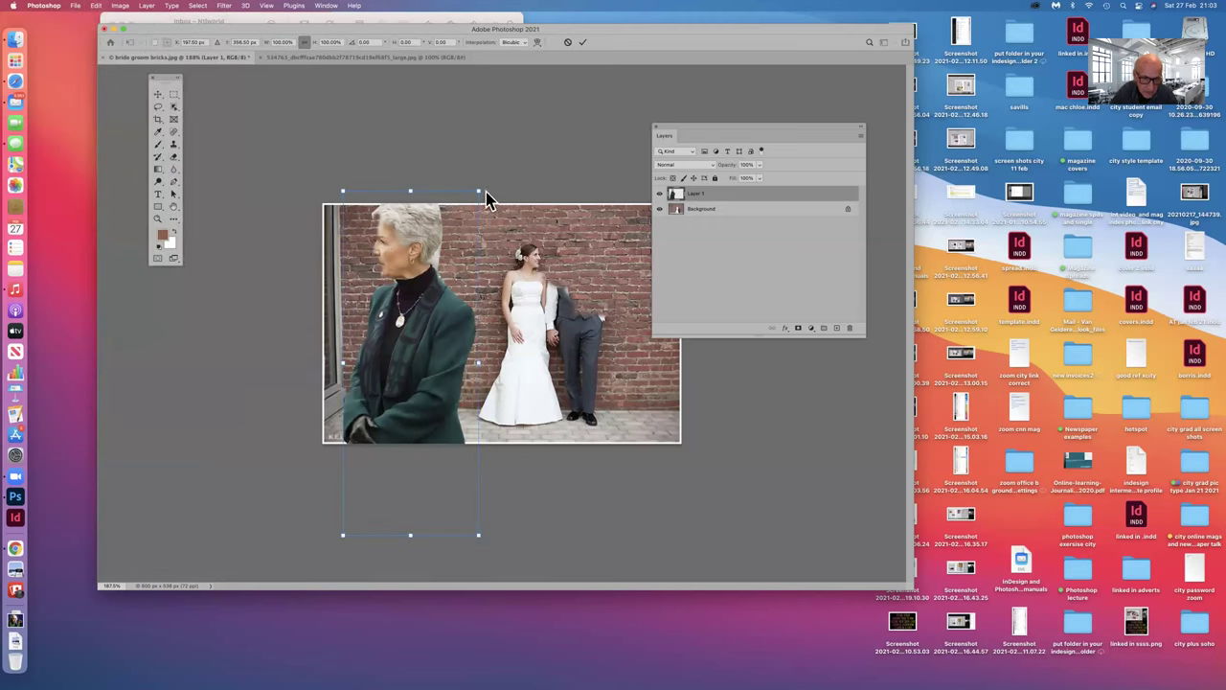
left_click_drag(479, 191, 449, 264)
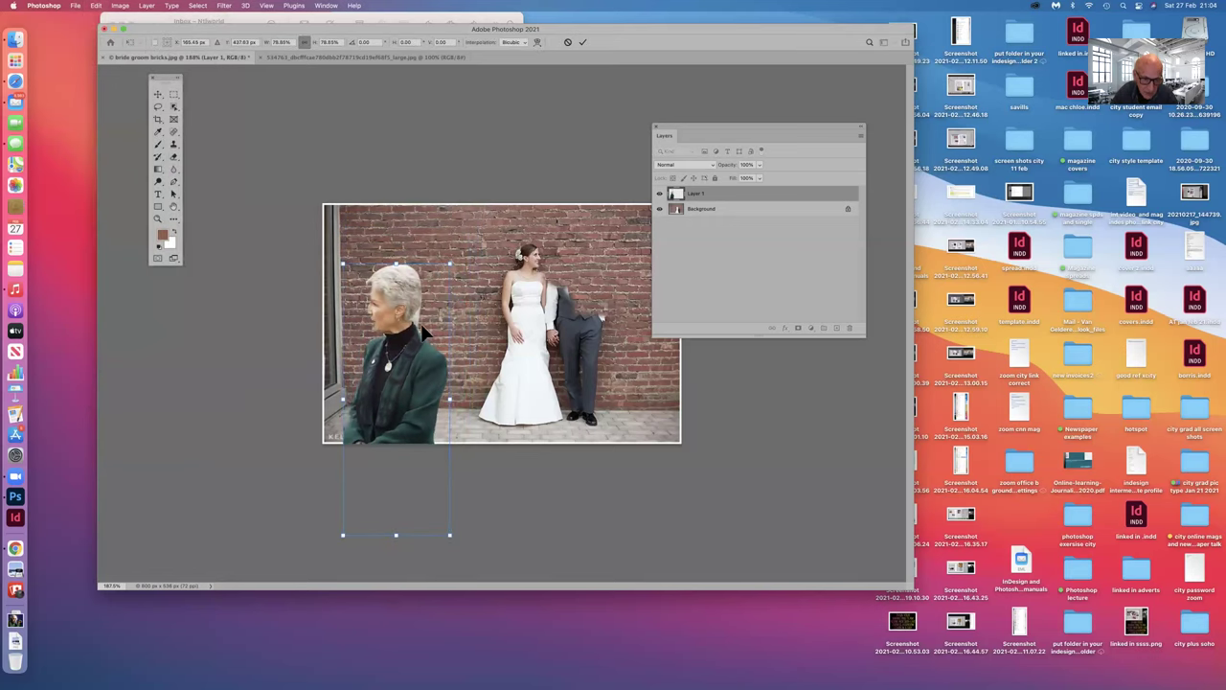
left_click_drag(421, 323, 519, 263)
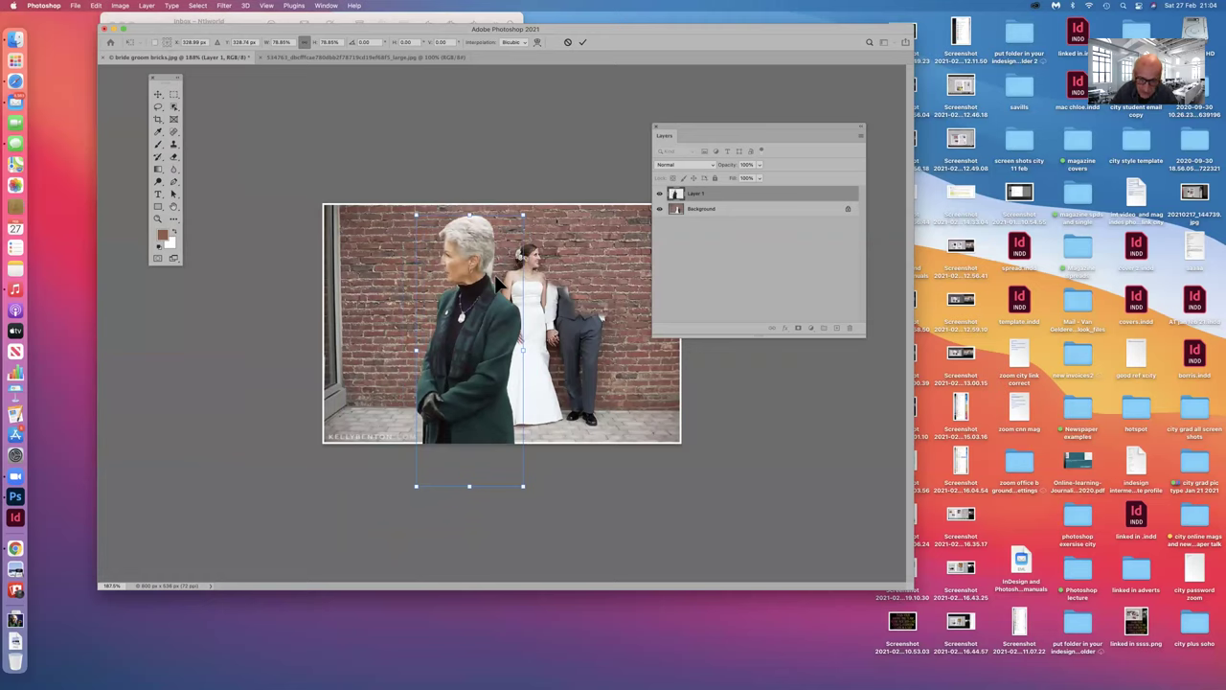
key("Return")
- Move the older woman about 96 px right to stand beside the bride
key("e")
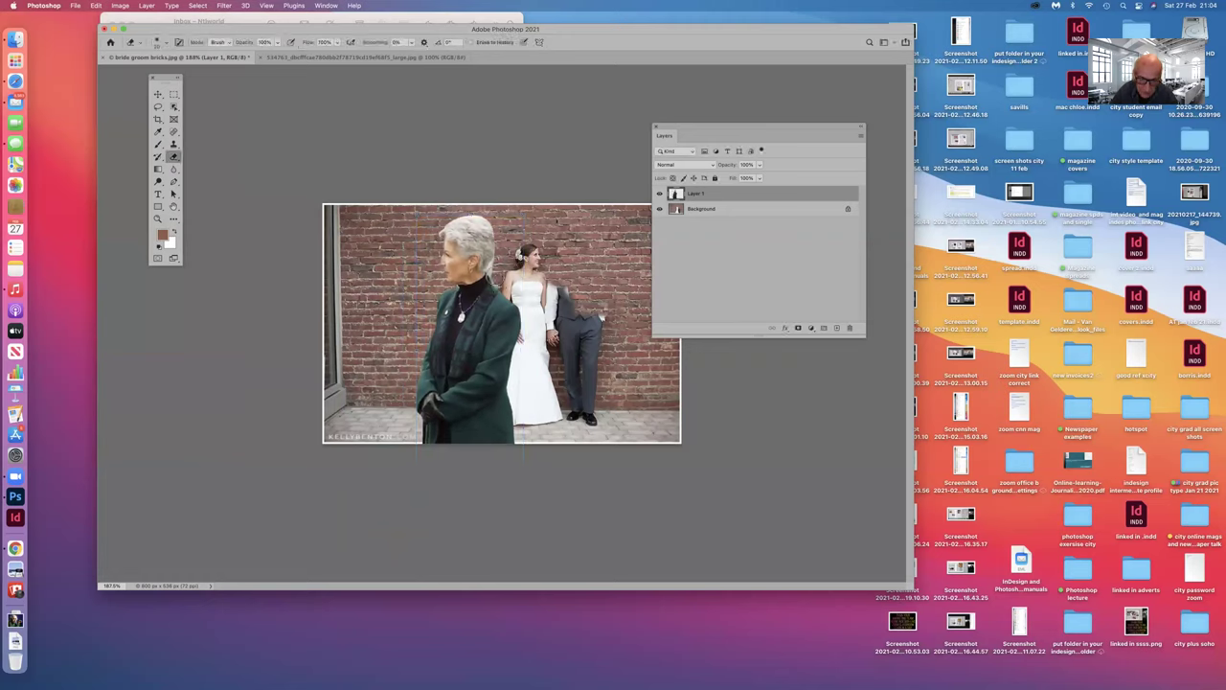
left_click(158, 93)
left_click_drag(462, 291, 564, 303)
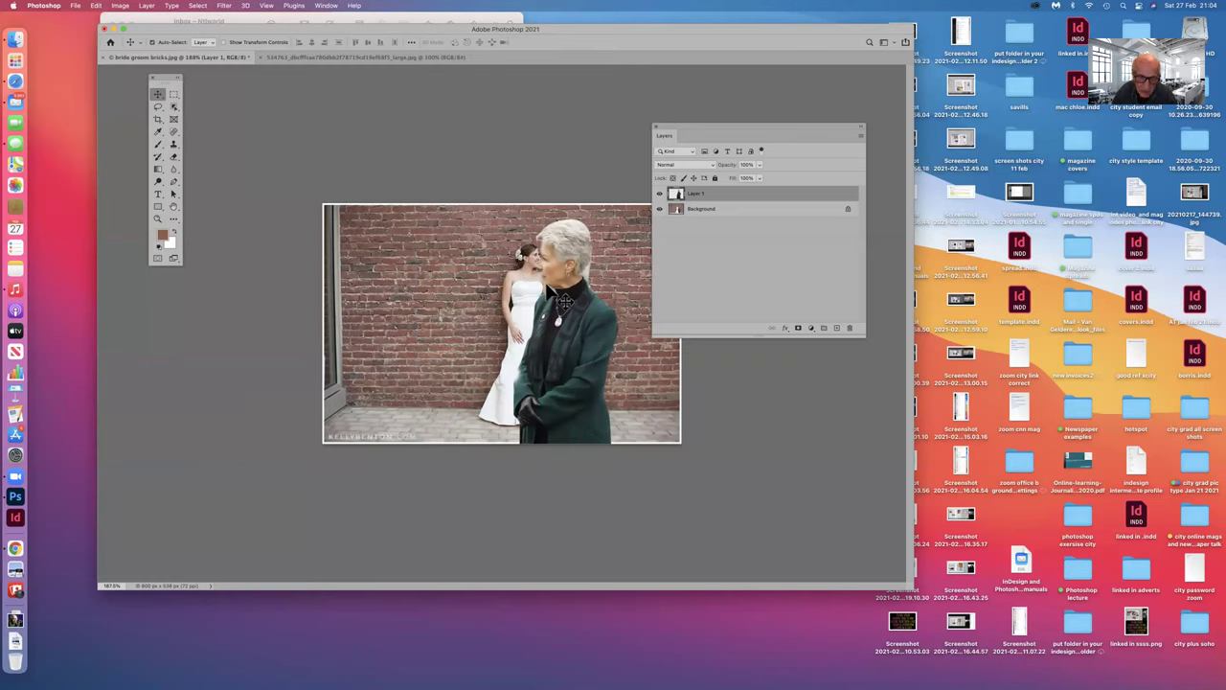
- Open the four-person group photo and lasso the white-haired left woman's head
left_click(76, 5)
left_click(92, 43)
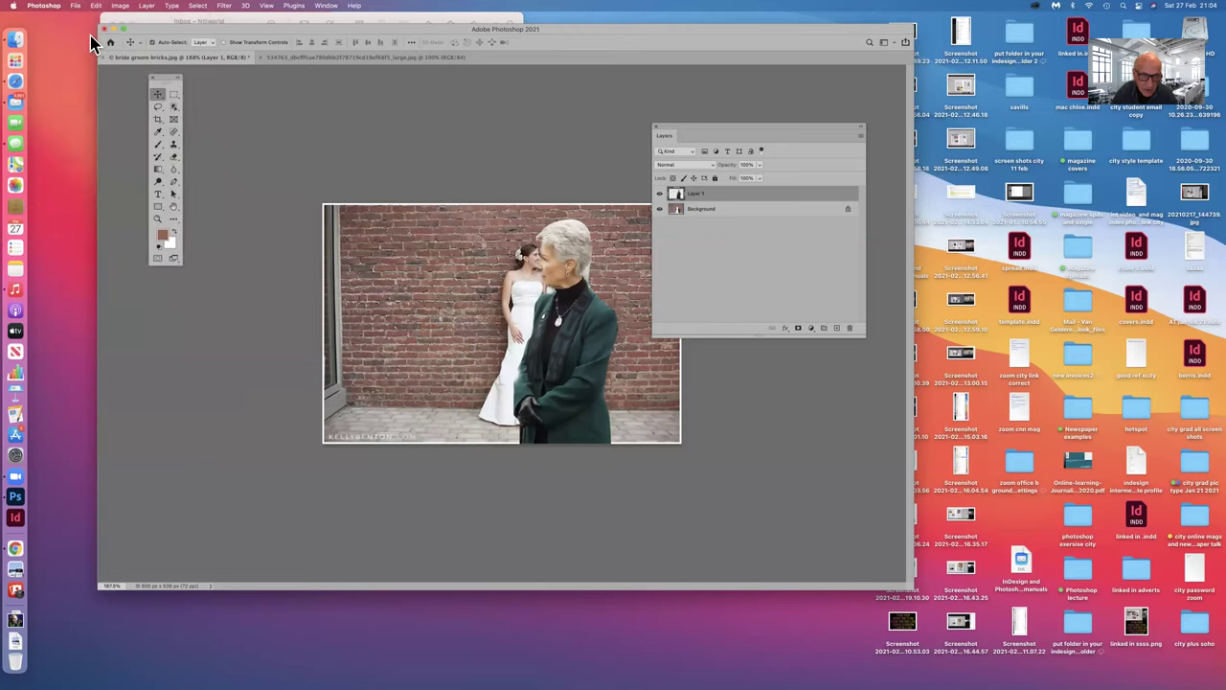
left_click(540, 202)
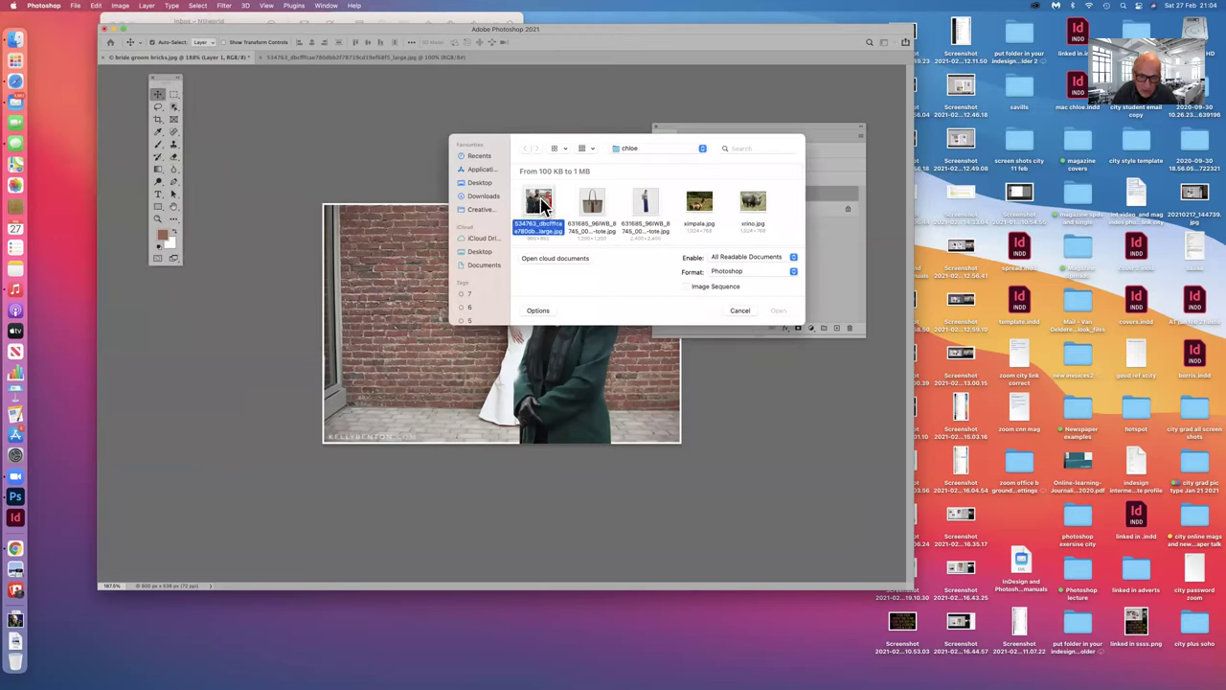
double_click(539, 202)
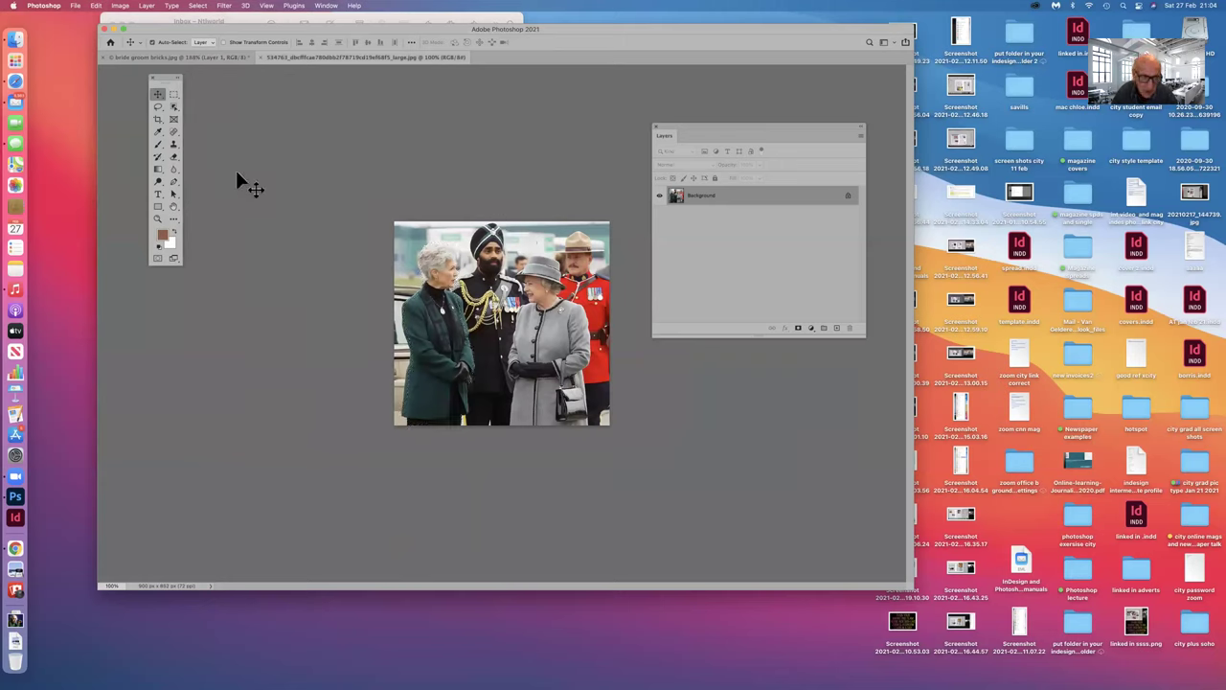
left_click(158, 106)
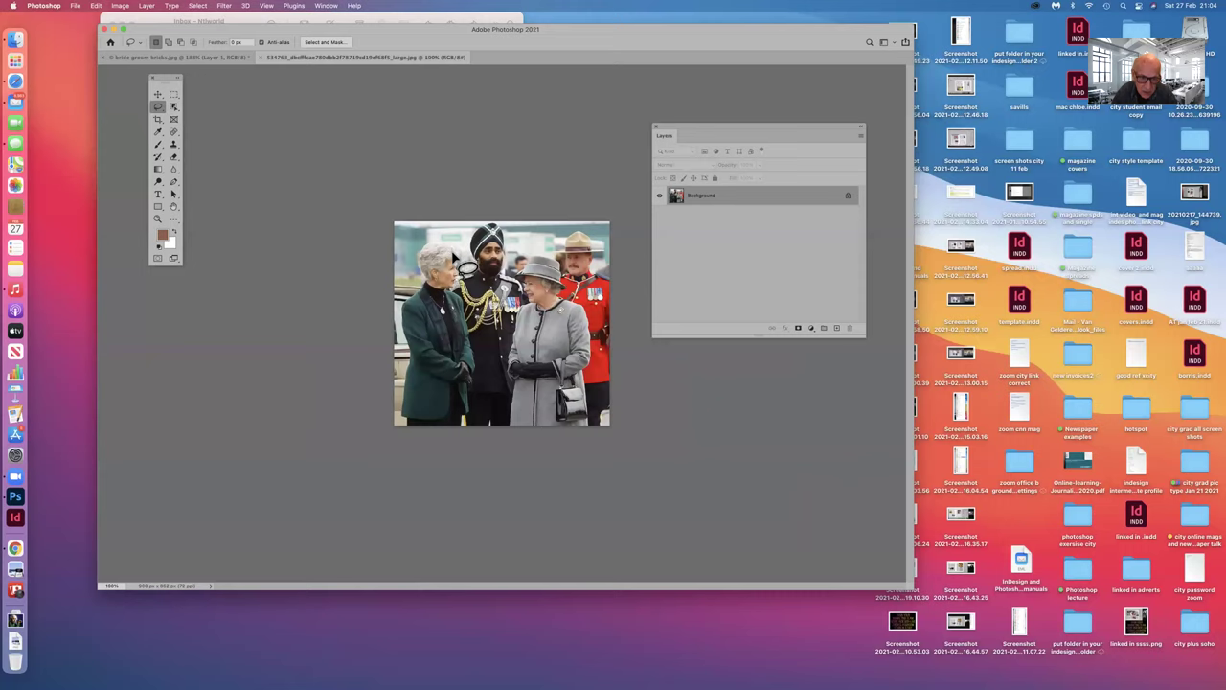
mouse_move(468, 264)
left_mouse_down()
mouse_move(444, 250)
mouse_move(423, 259)
mouse_move(440, 307)
mouse_move(469, 303)
mouse_move(488, 256)
mouse_move(479, 264)
left_mouse_up()
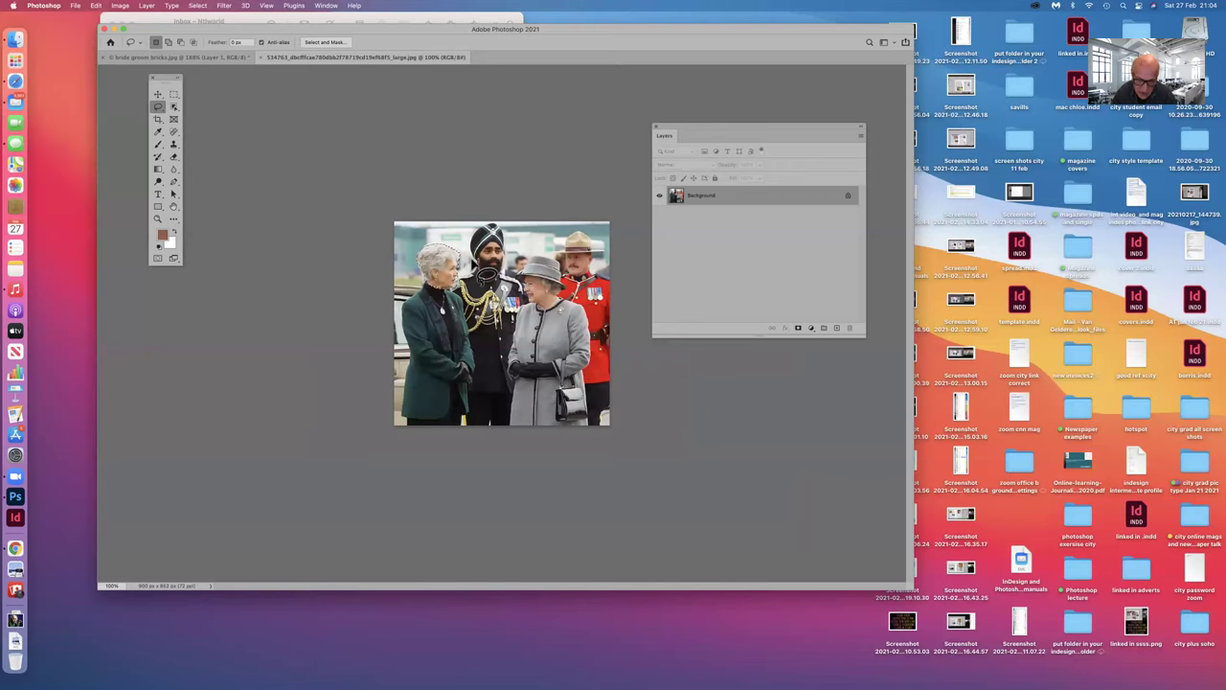
- Copy the head to a new layer, flip it horizontally, and position it over the grey-hatted woman
key("super+j")
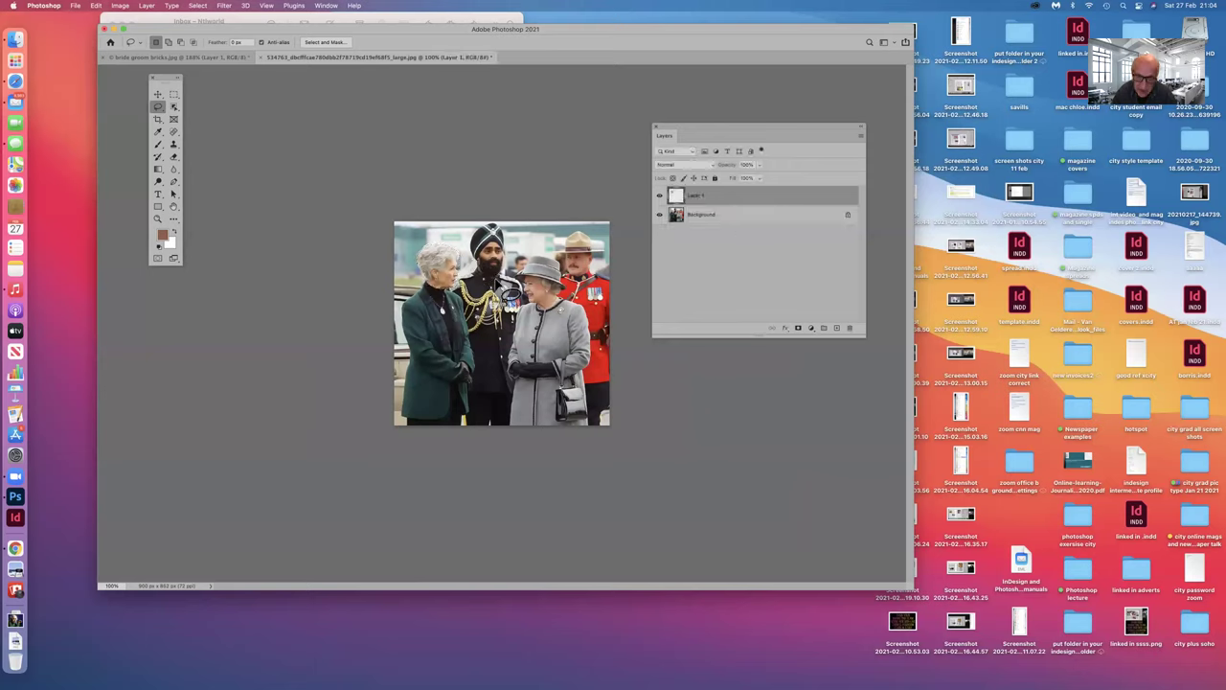
left_click(158, 94)
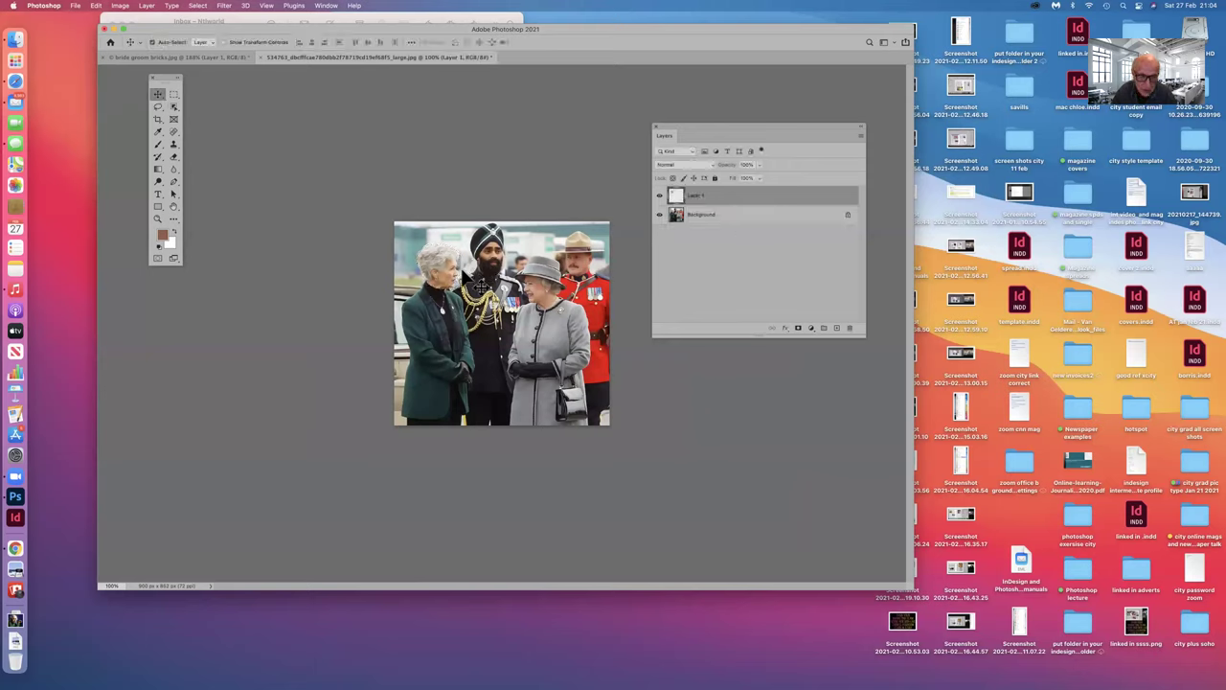
left_click_drag(450, 277, 549, 302)
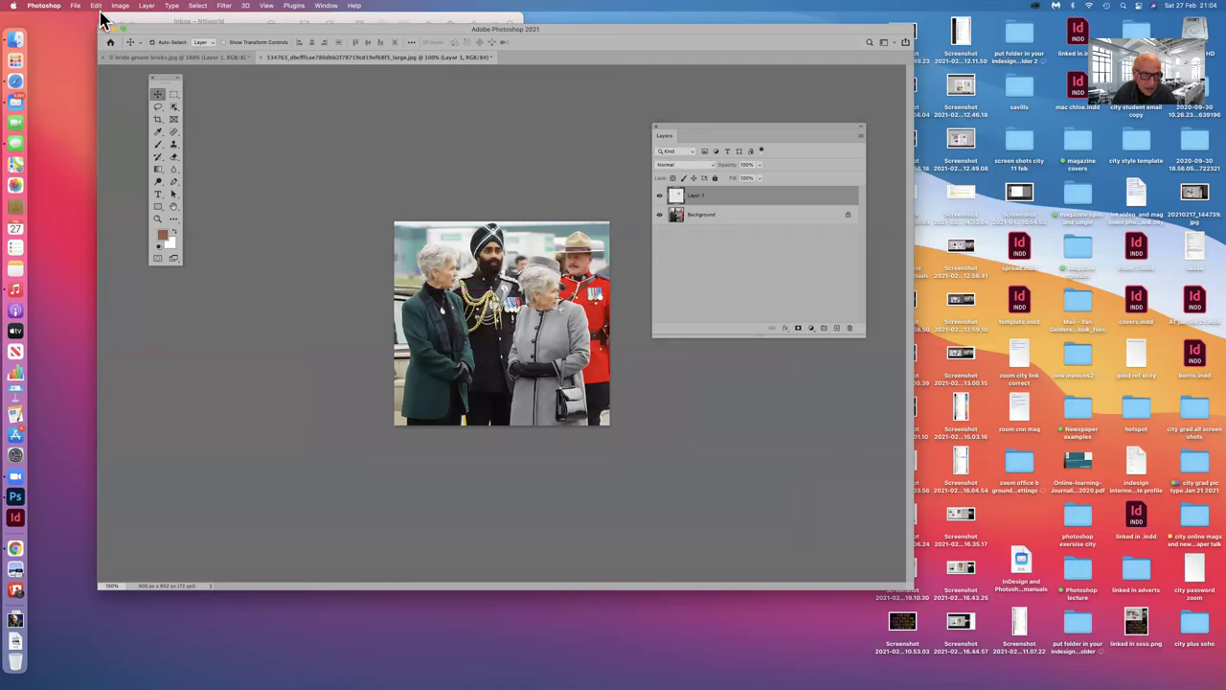
left_click(95, 6)
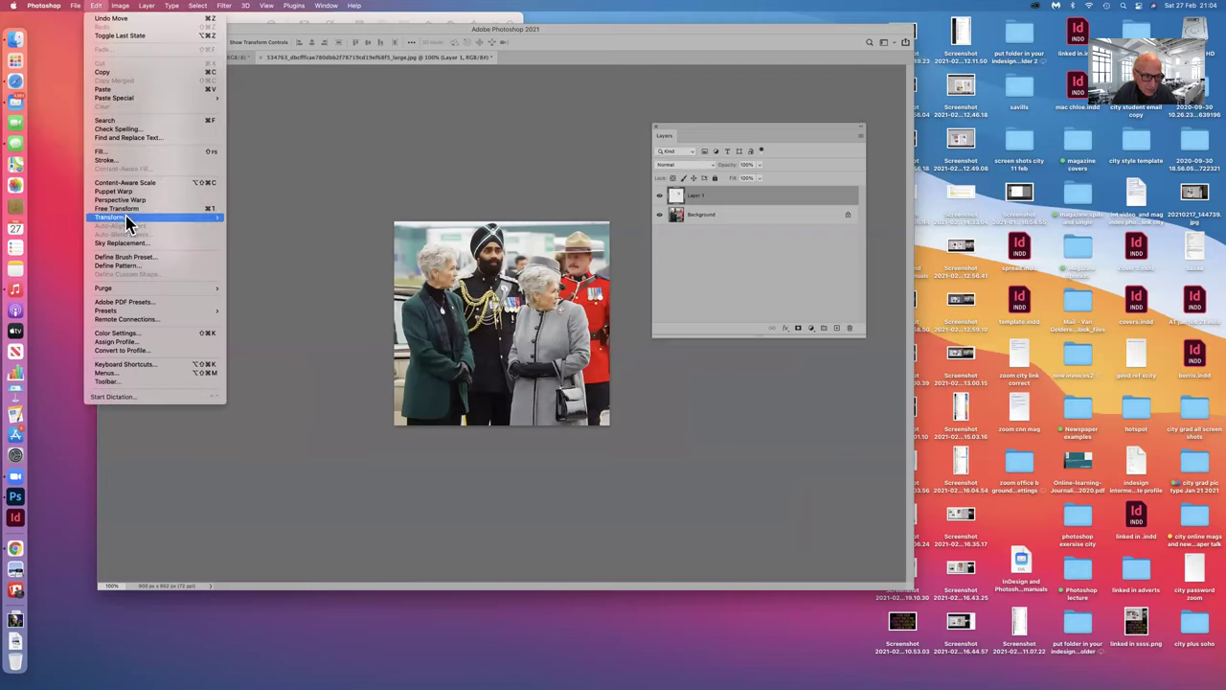
mouse_move(125, 217)
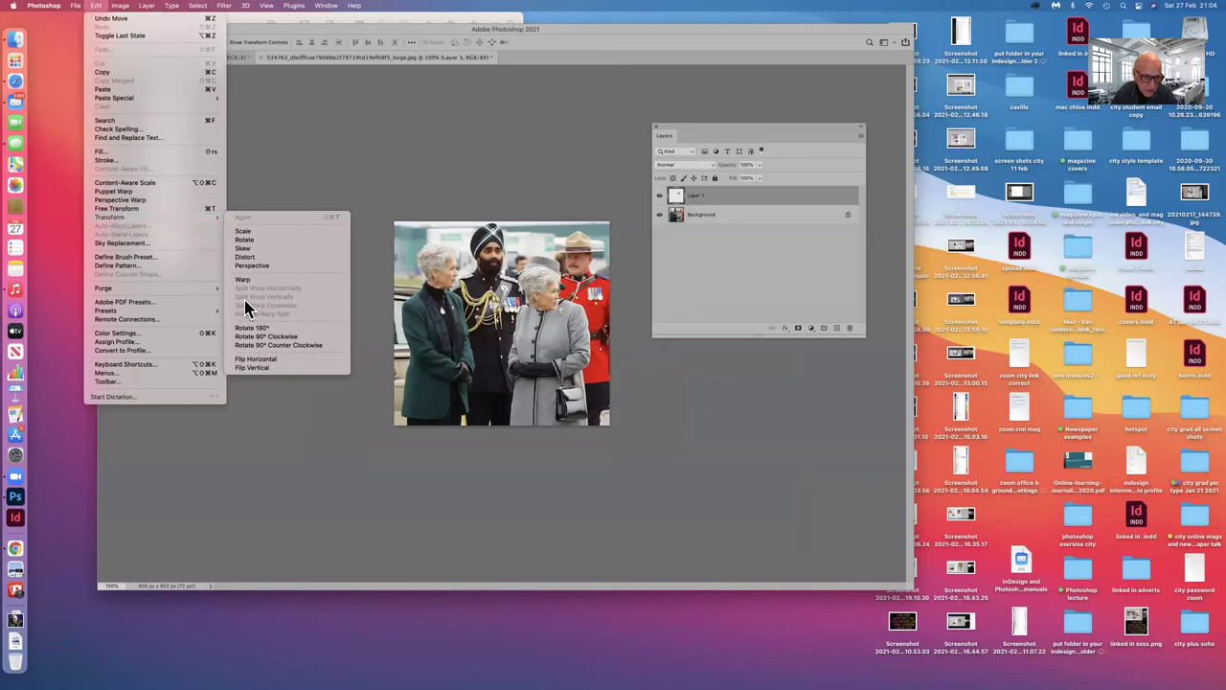
left_click(249, 358)
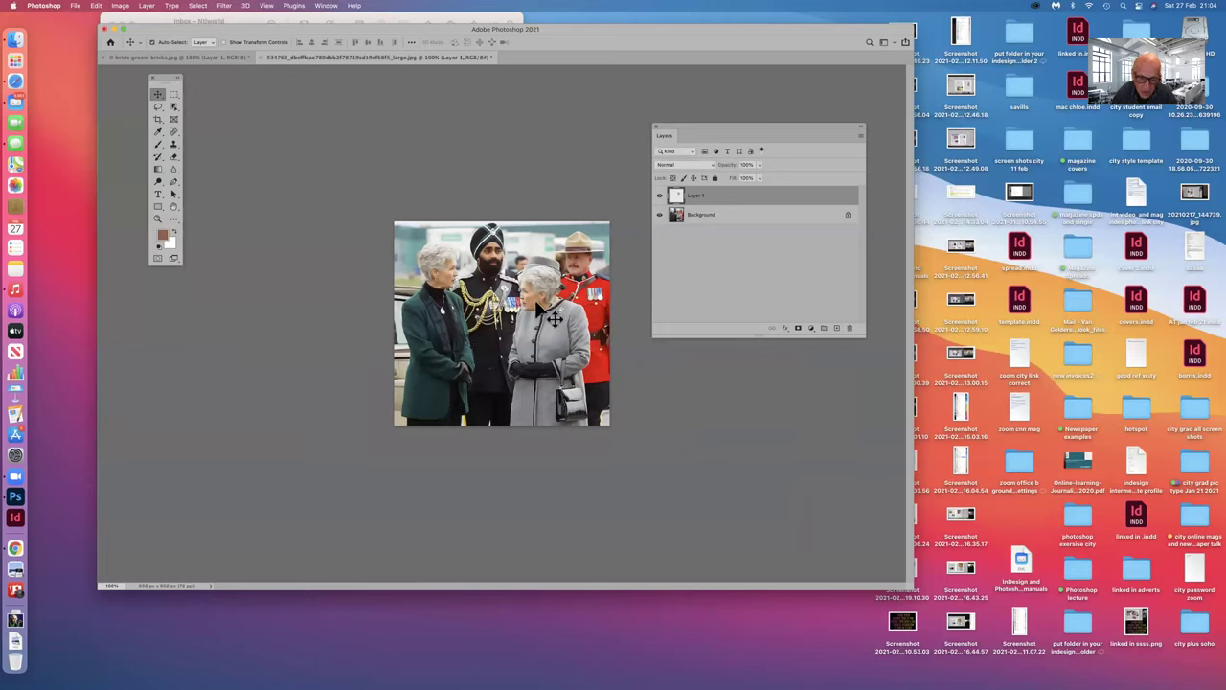
mouse_move(549, 303)
left_mouse_down()
mouse_move(542, 316)
mouse_move(545, 298)
left_mouse_up()
- Erase the top of the pasted head on Layer 1 to reveal the grey hat again
left_click(174, 157)
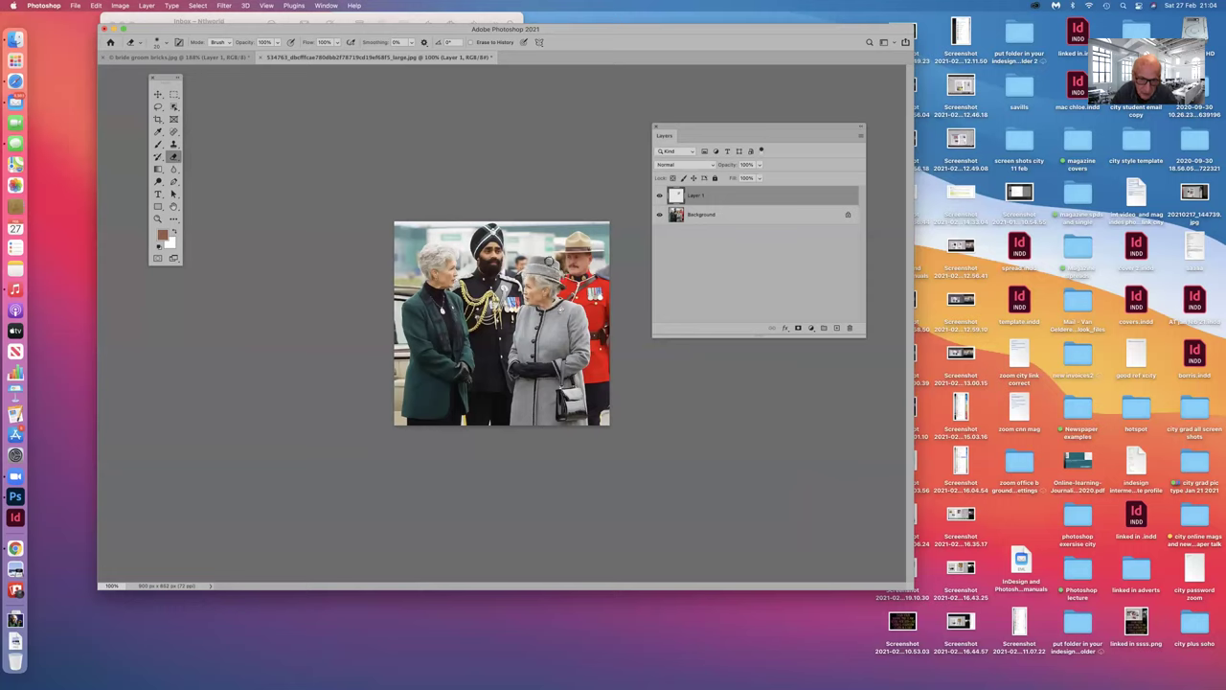
left_click(158, 94)
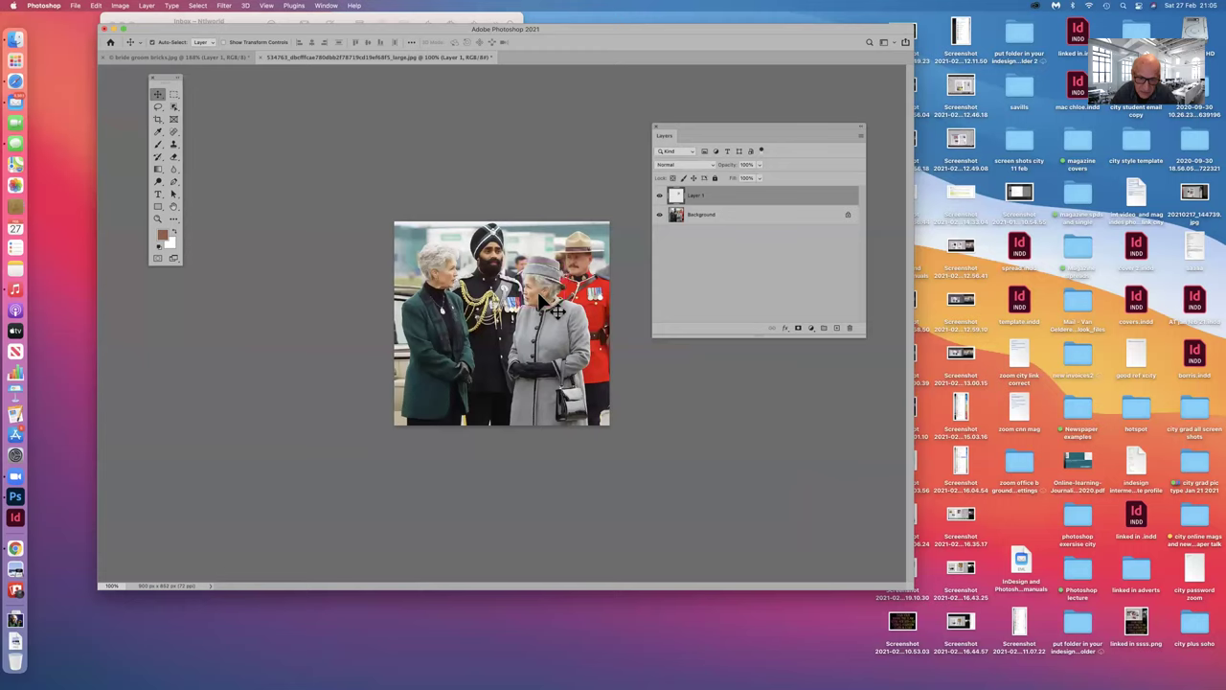
left_click(702, 216)
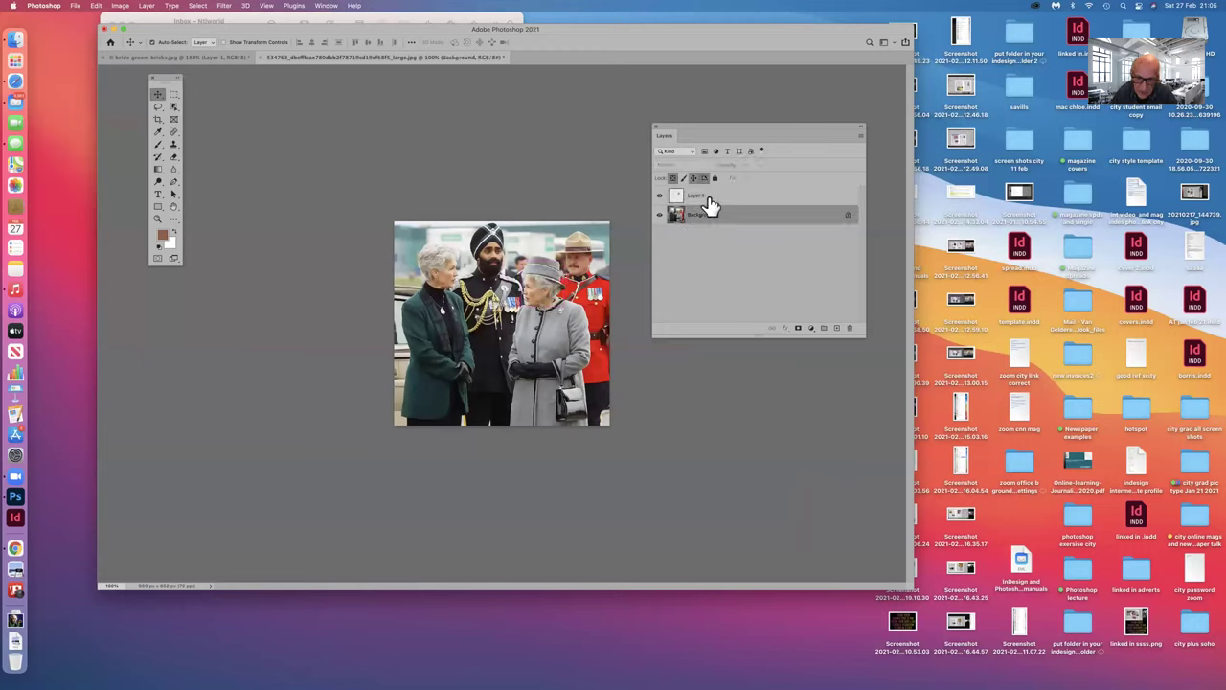
- Shift the Layer 1 head slightly up and left so it sits beneath the grey hat
left_click(710, 202)
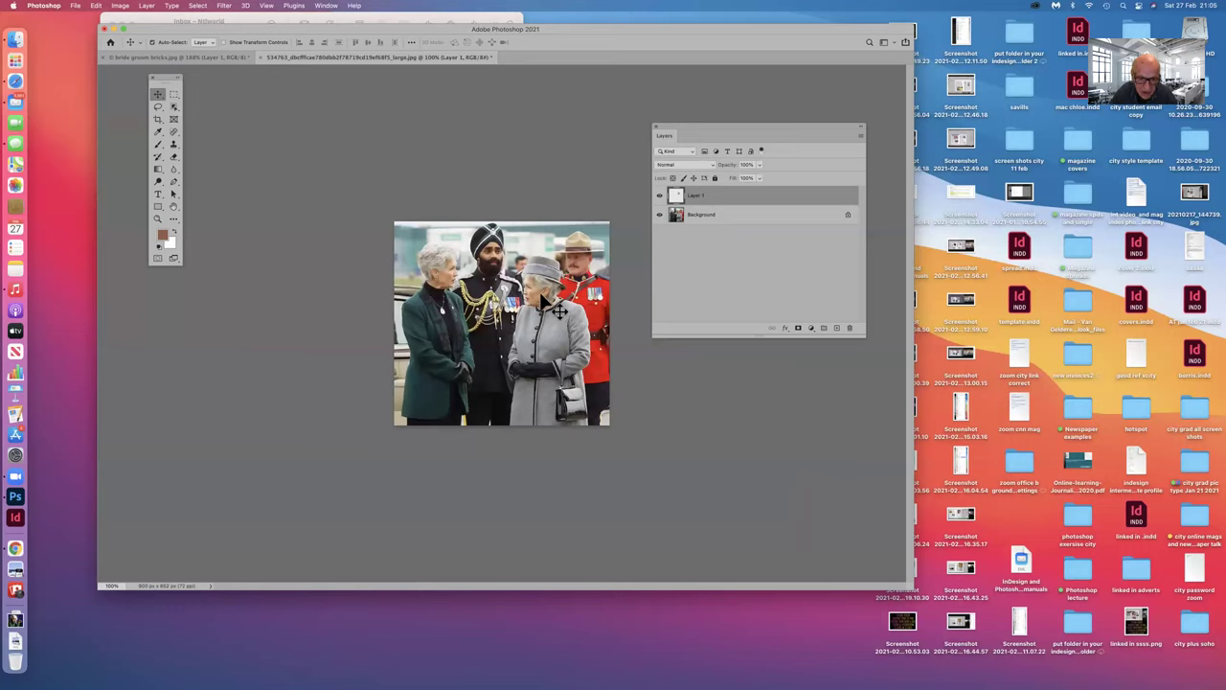
left_click_drag(555, 315, 543, 300)
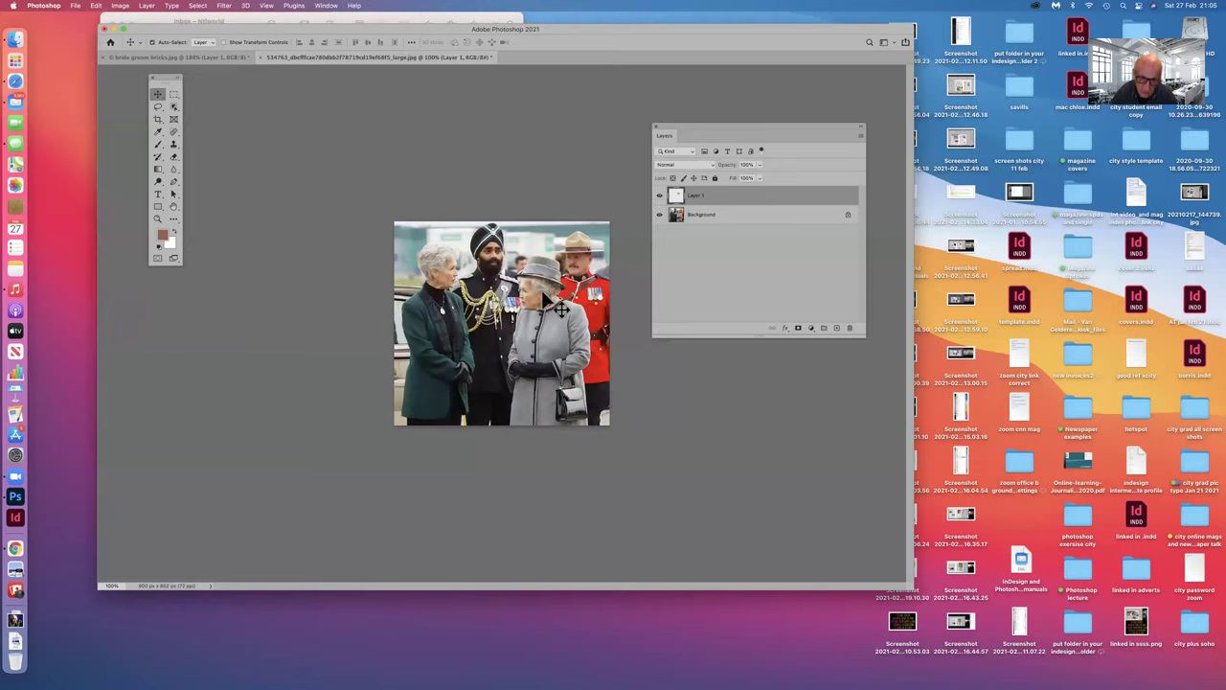